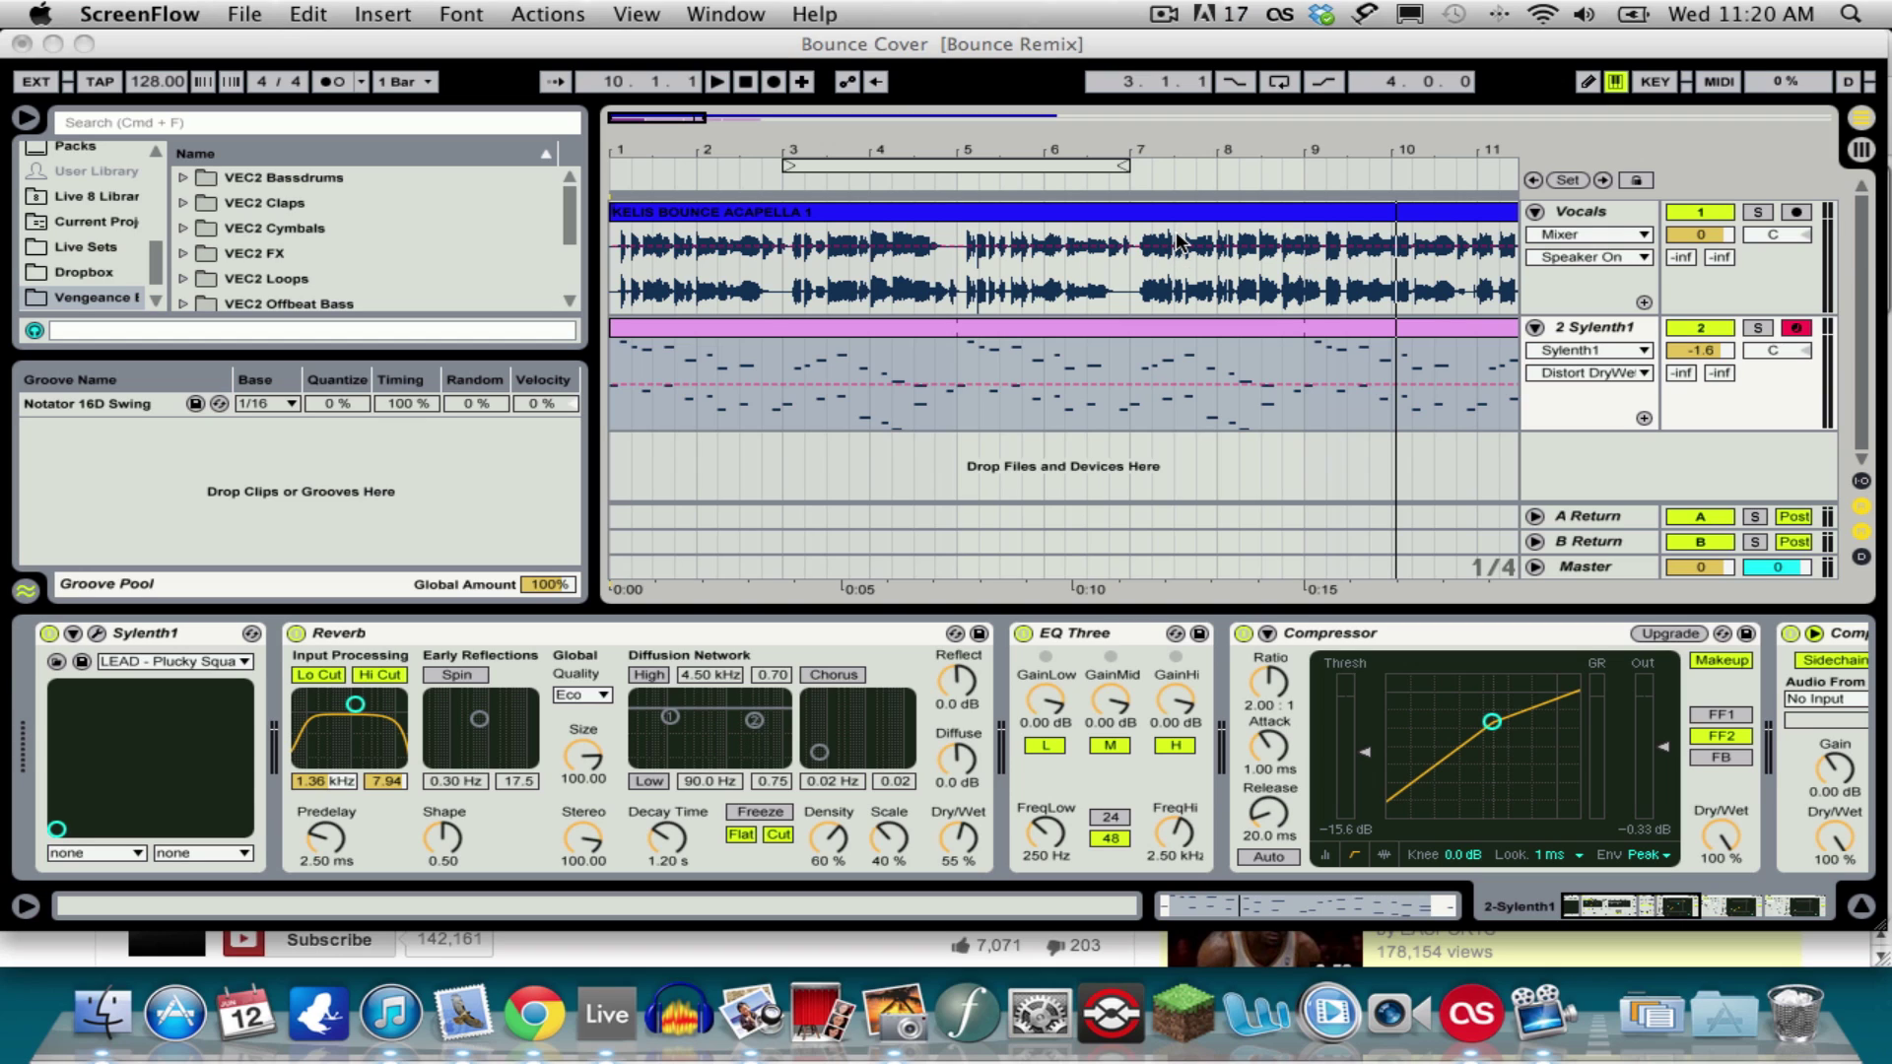
Play and stop the song to hear the lead, then select the 2 Sylenth1 track
click(1119, 118)
key(space)
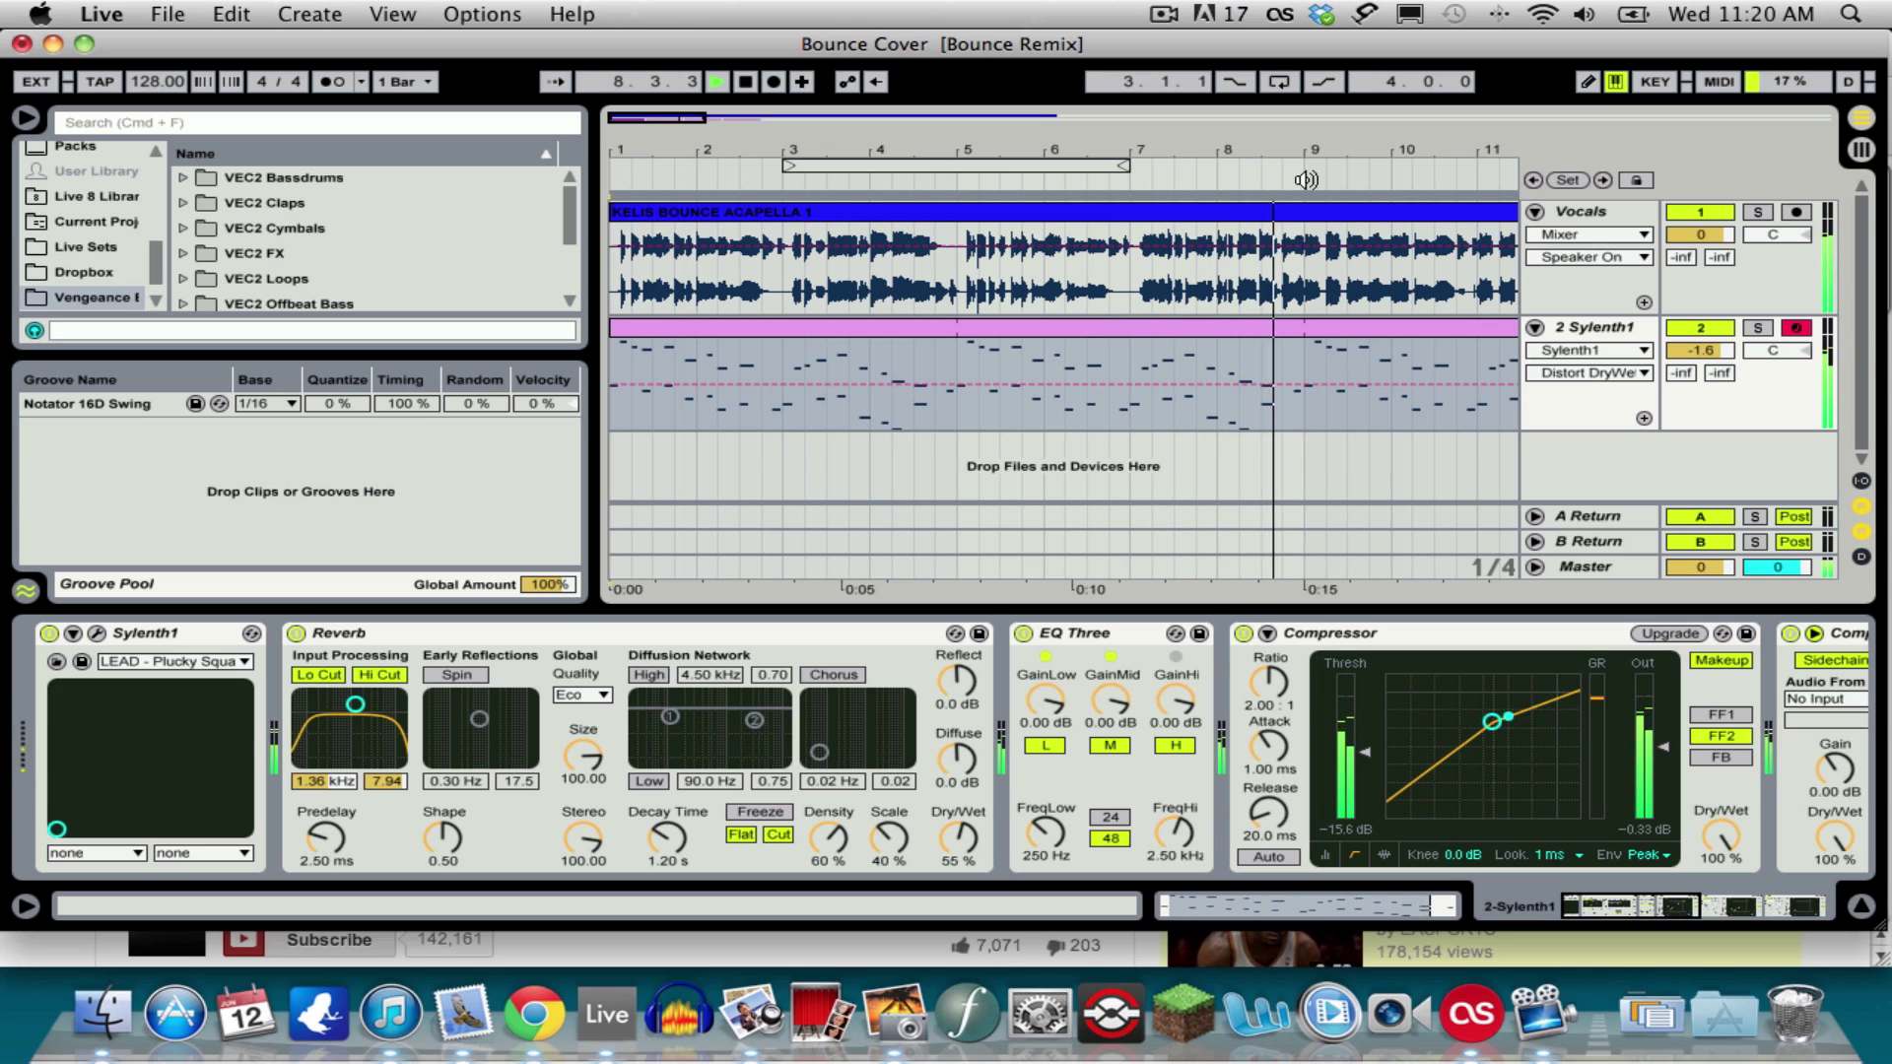
key(space)
click(1610, 336)
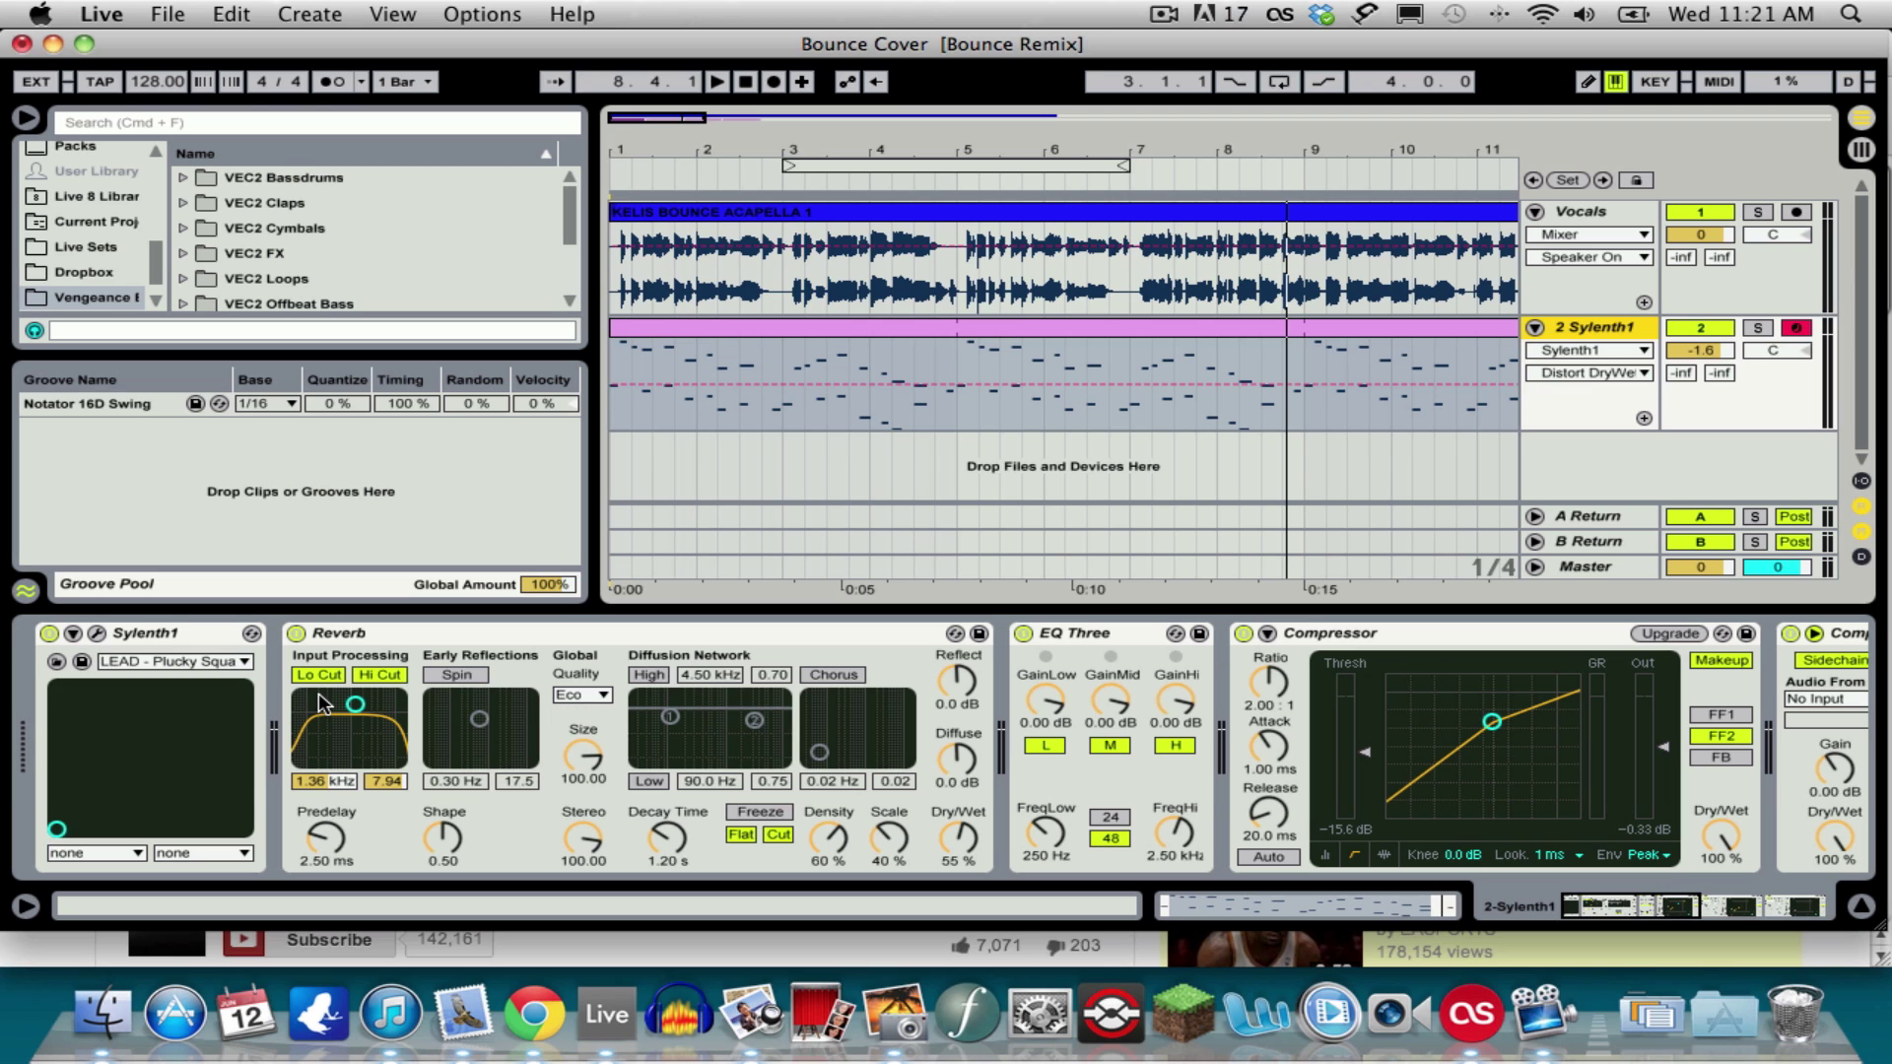
Open the Sylenth1 editor and load the Init preset
click(99, 632)
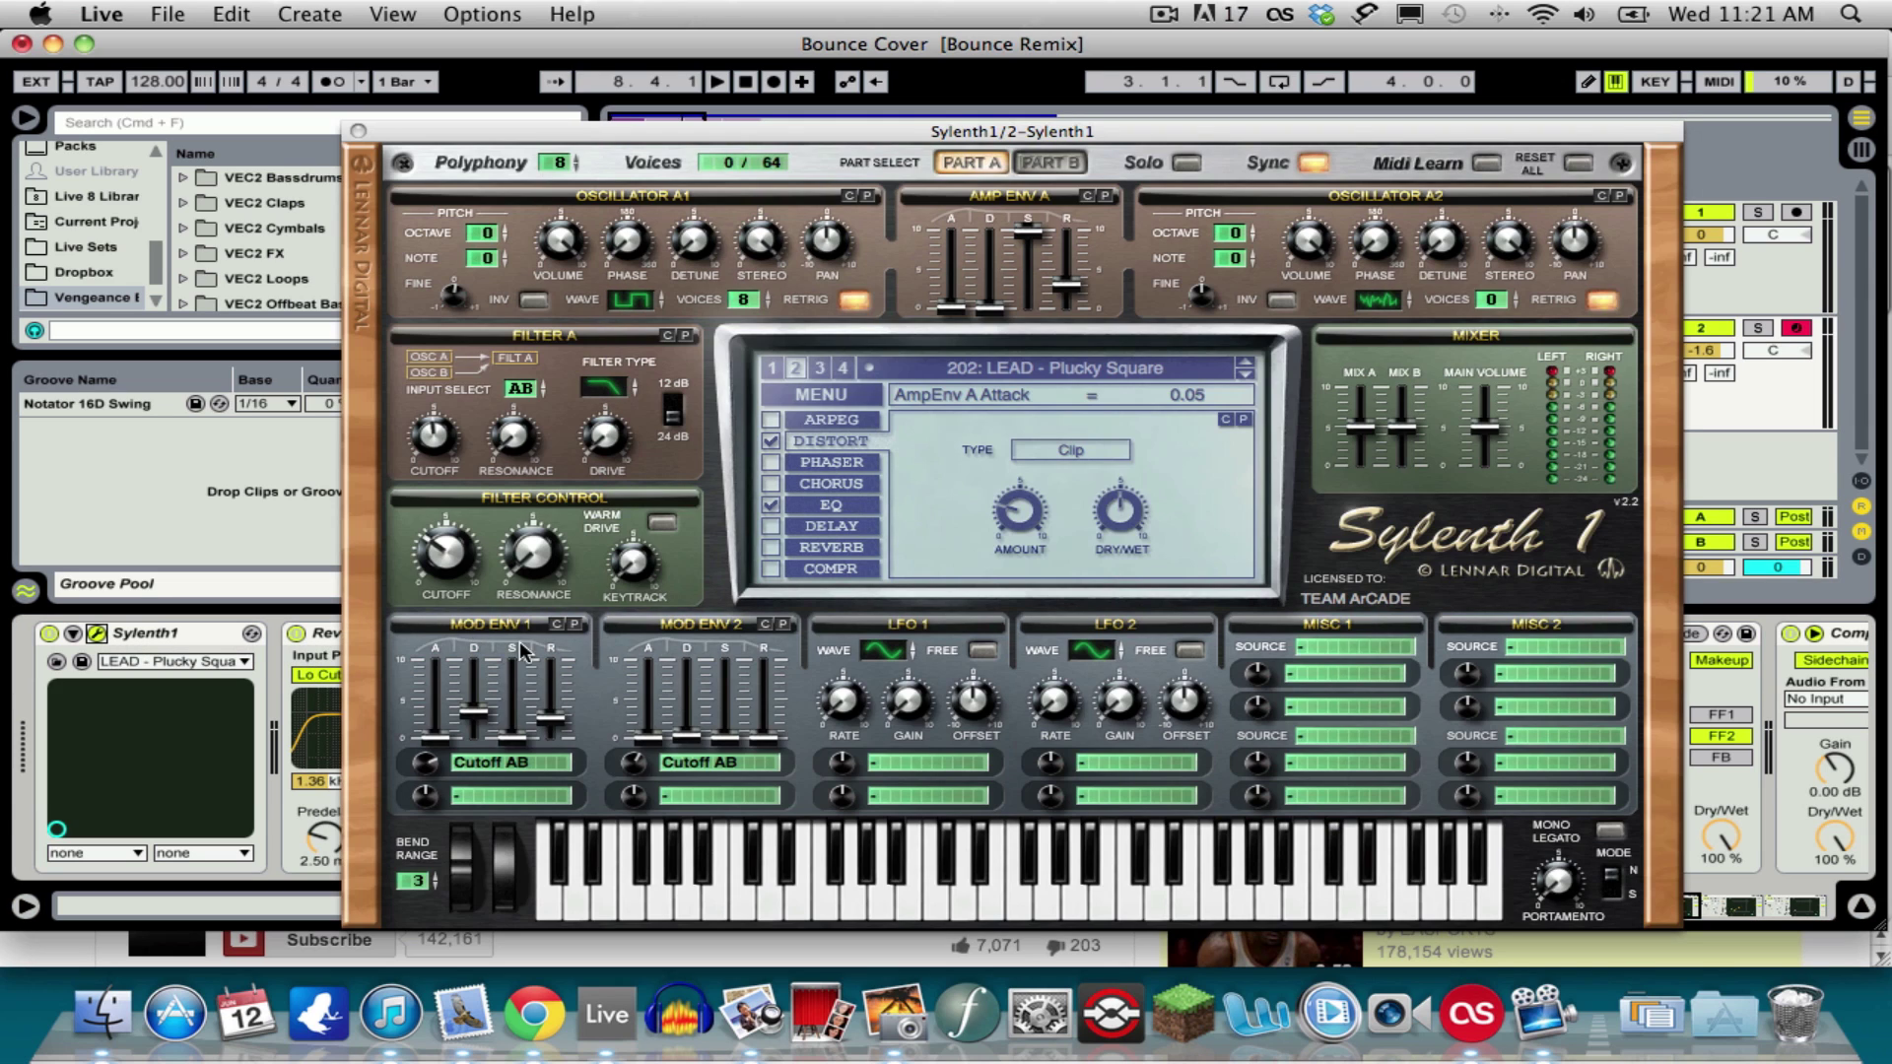
click(820, 396)
click(839, 639)
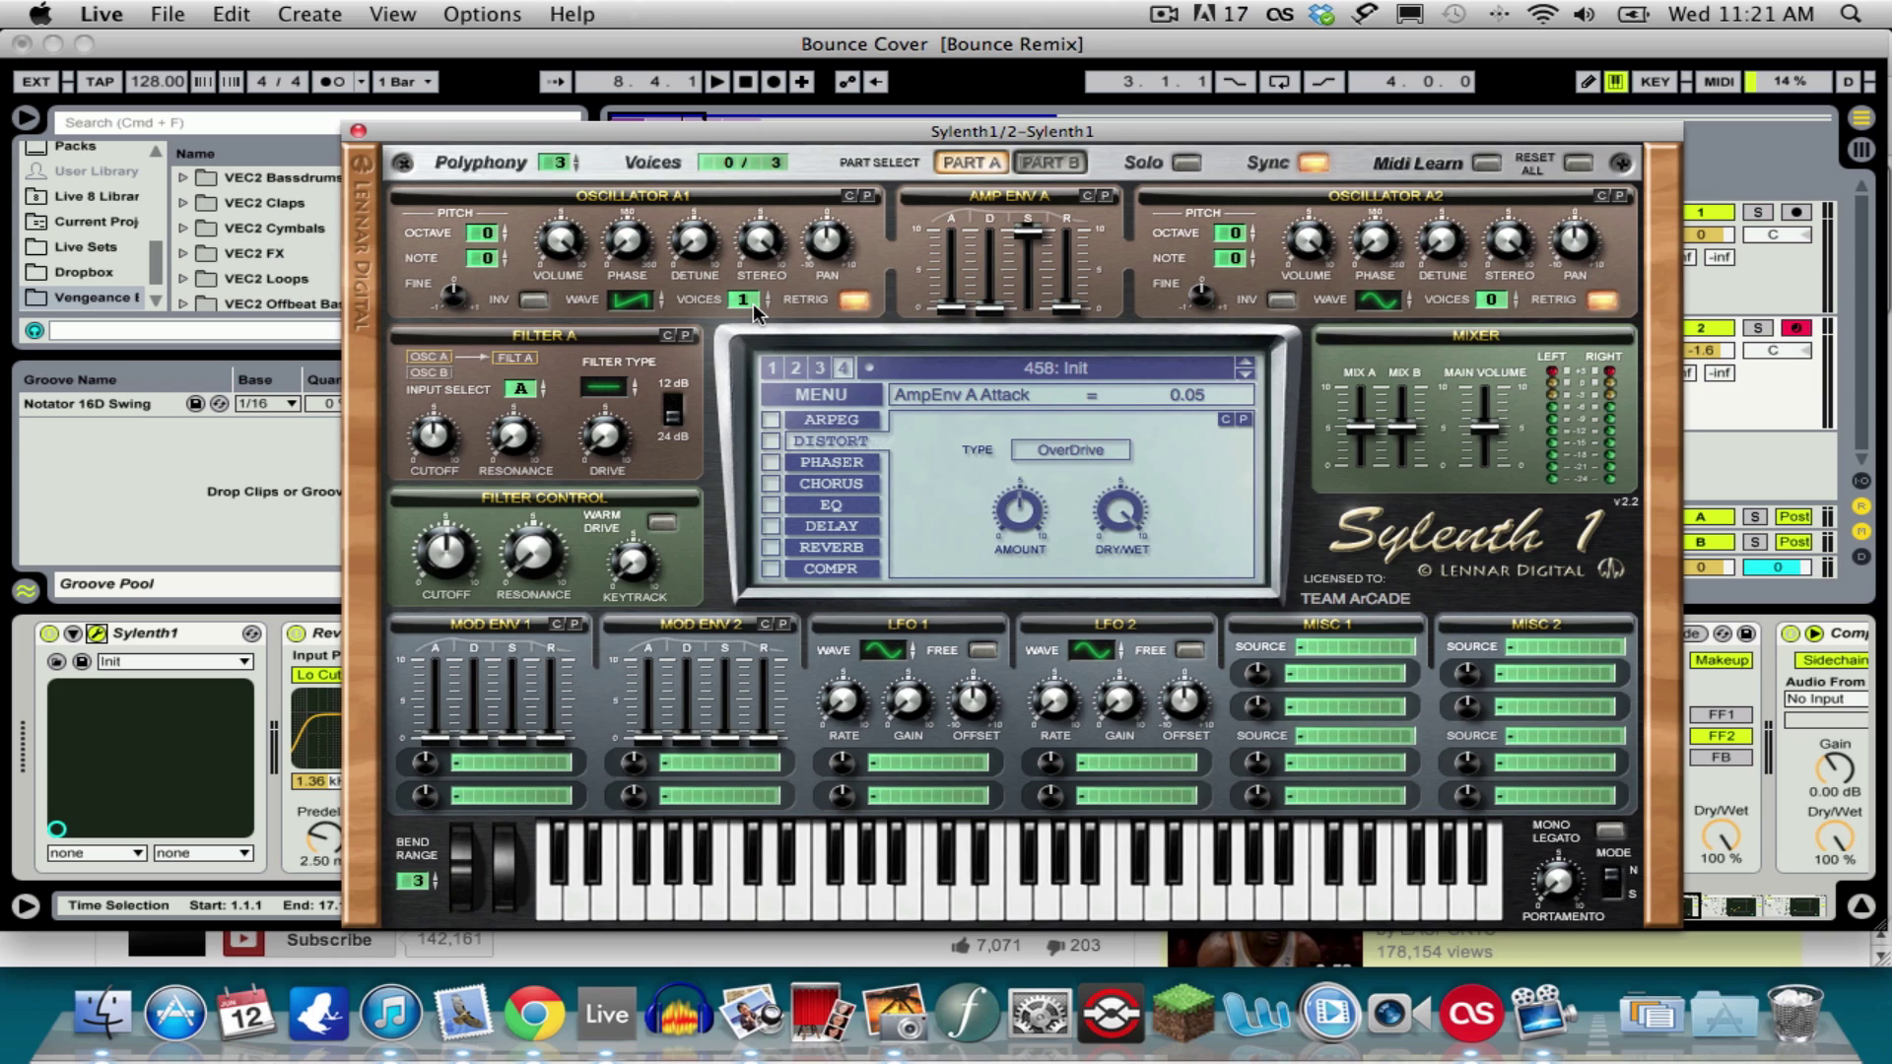
Give oscillator A1 8 voices, a pulse wave and fine pitch 0.08
drag(753, 303, 752, 175)
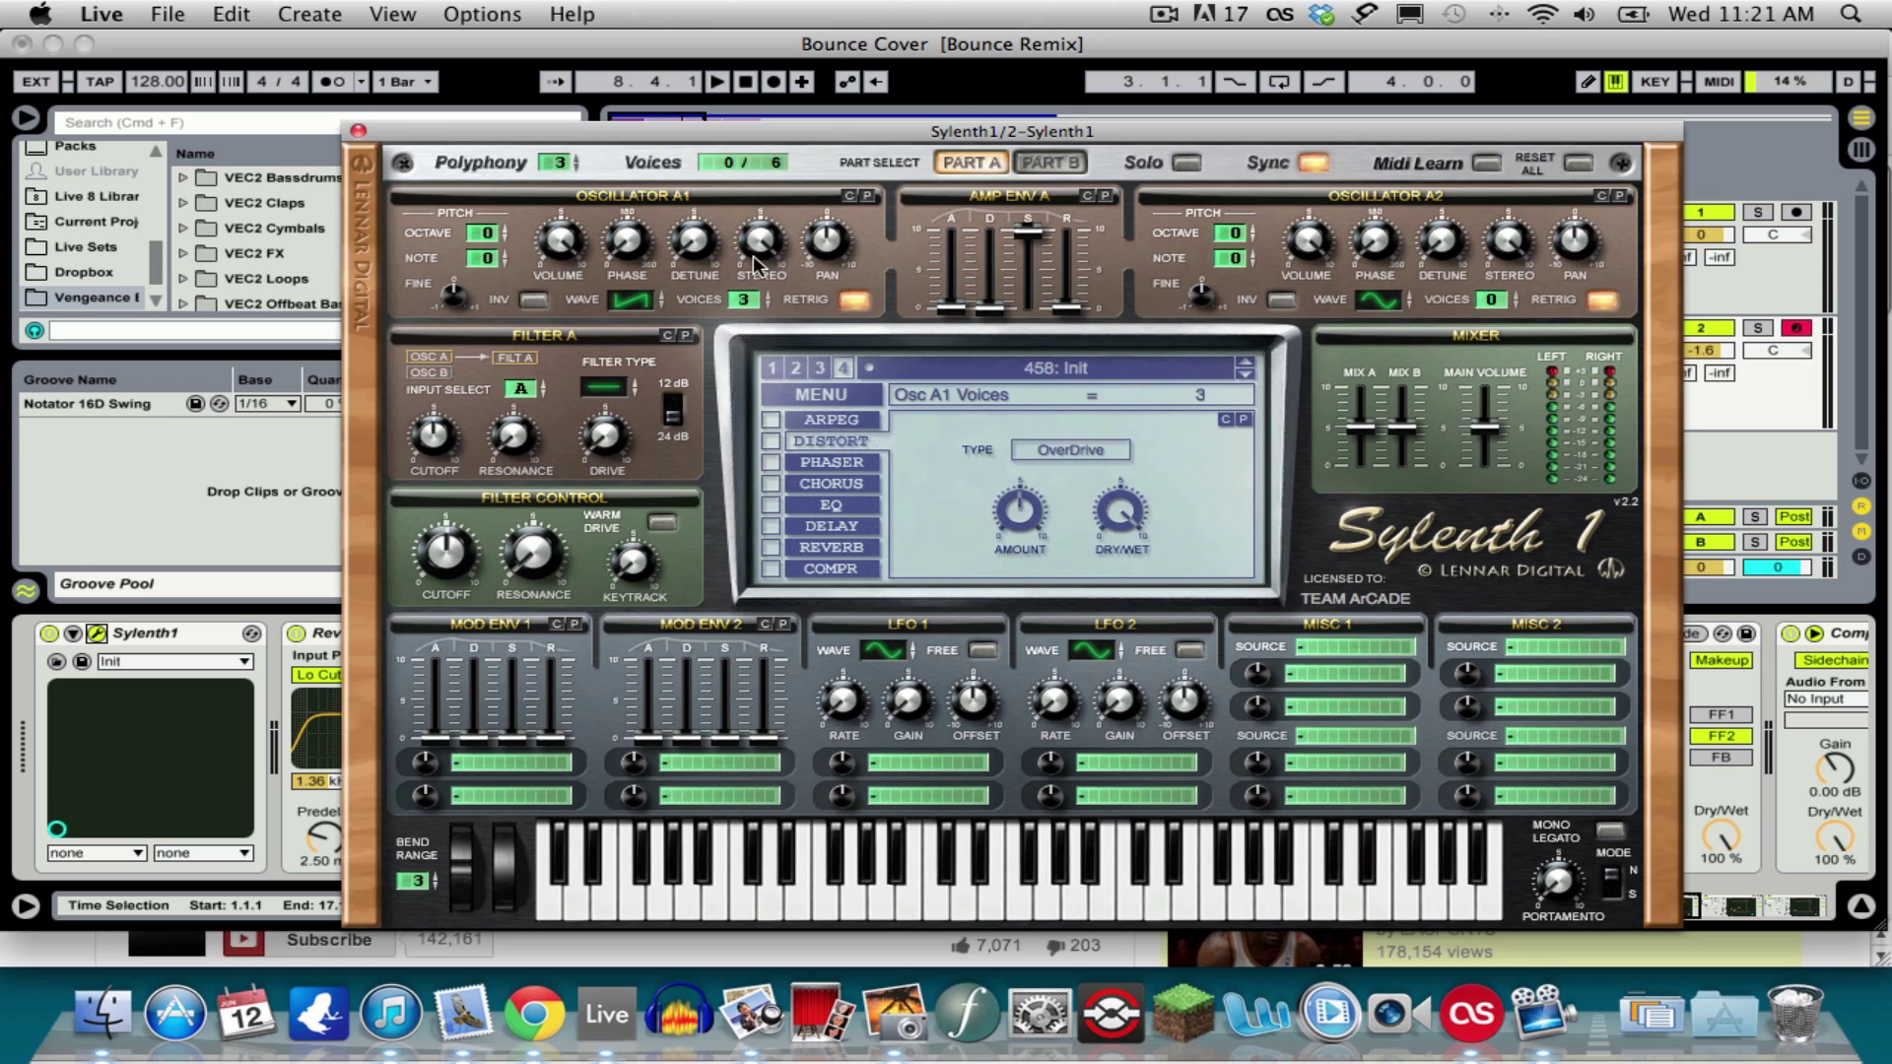
click(655, 293)
drag(455, 299, 461, 298)
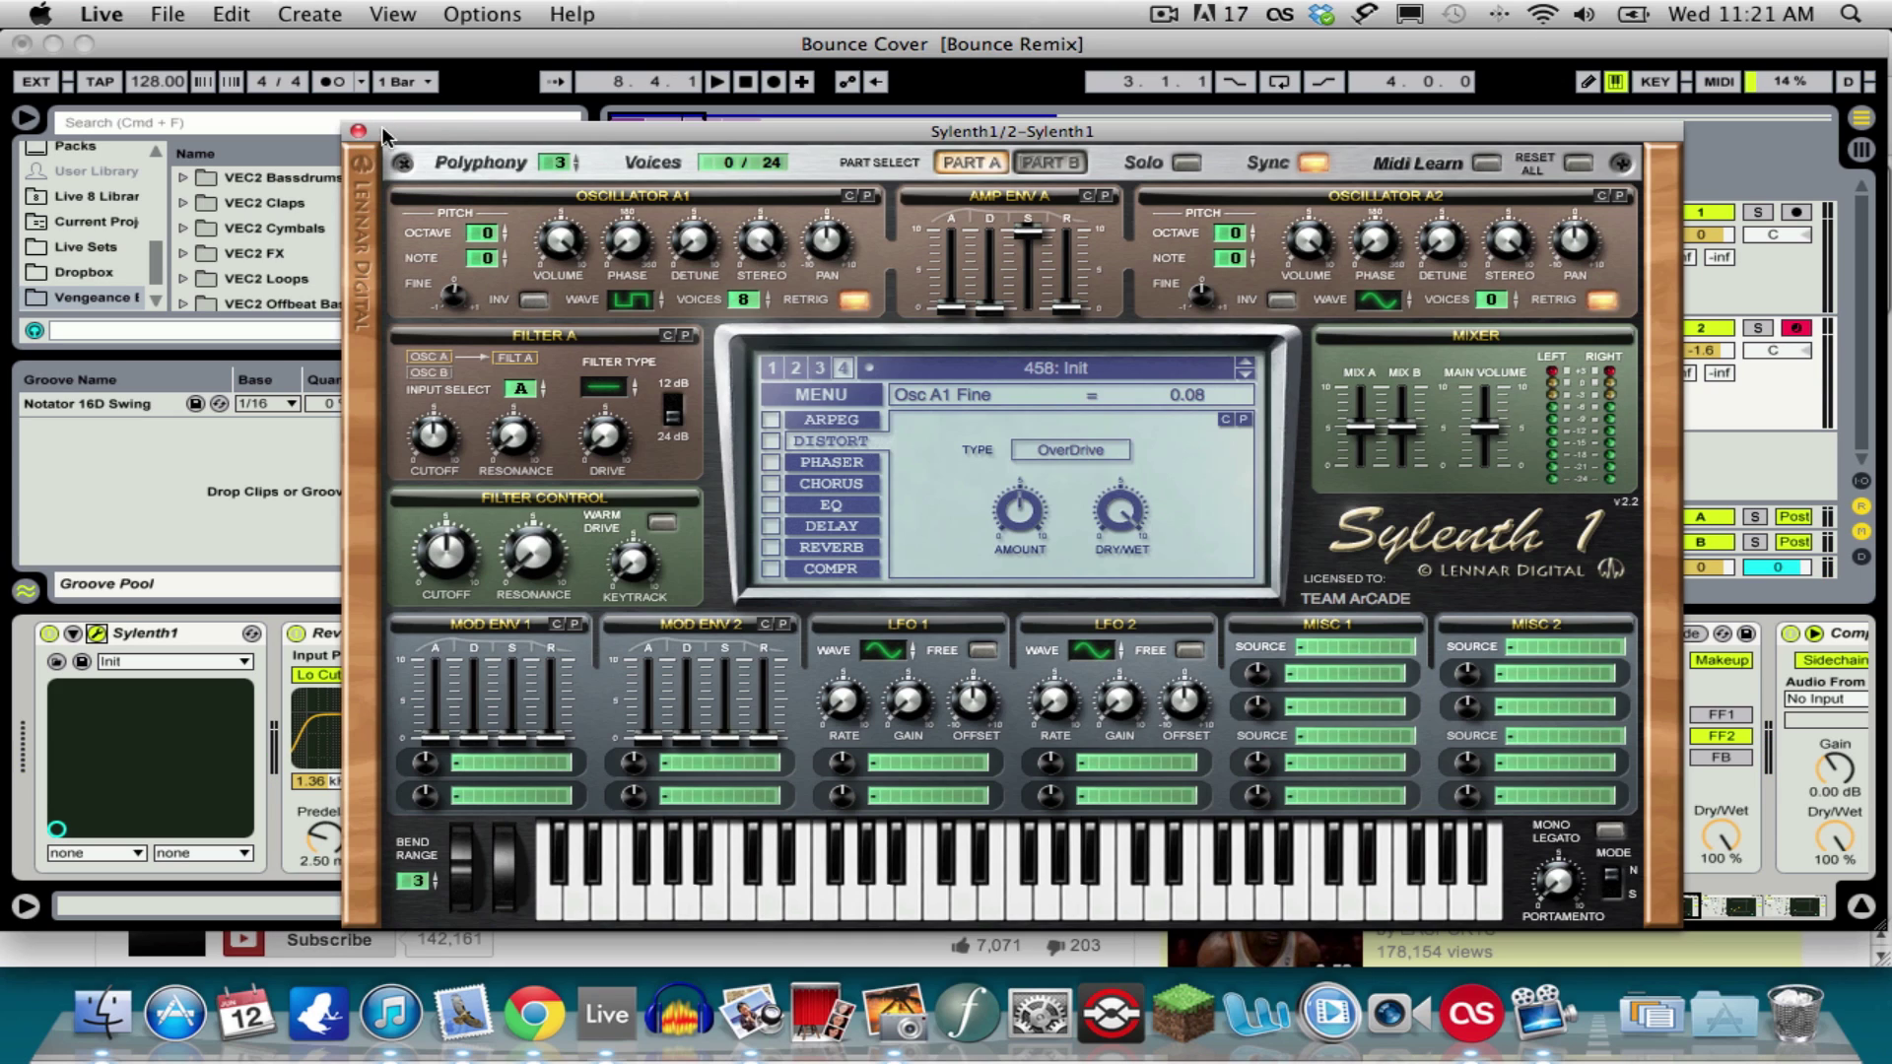
click(294, 635)
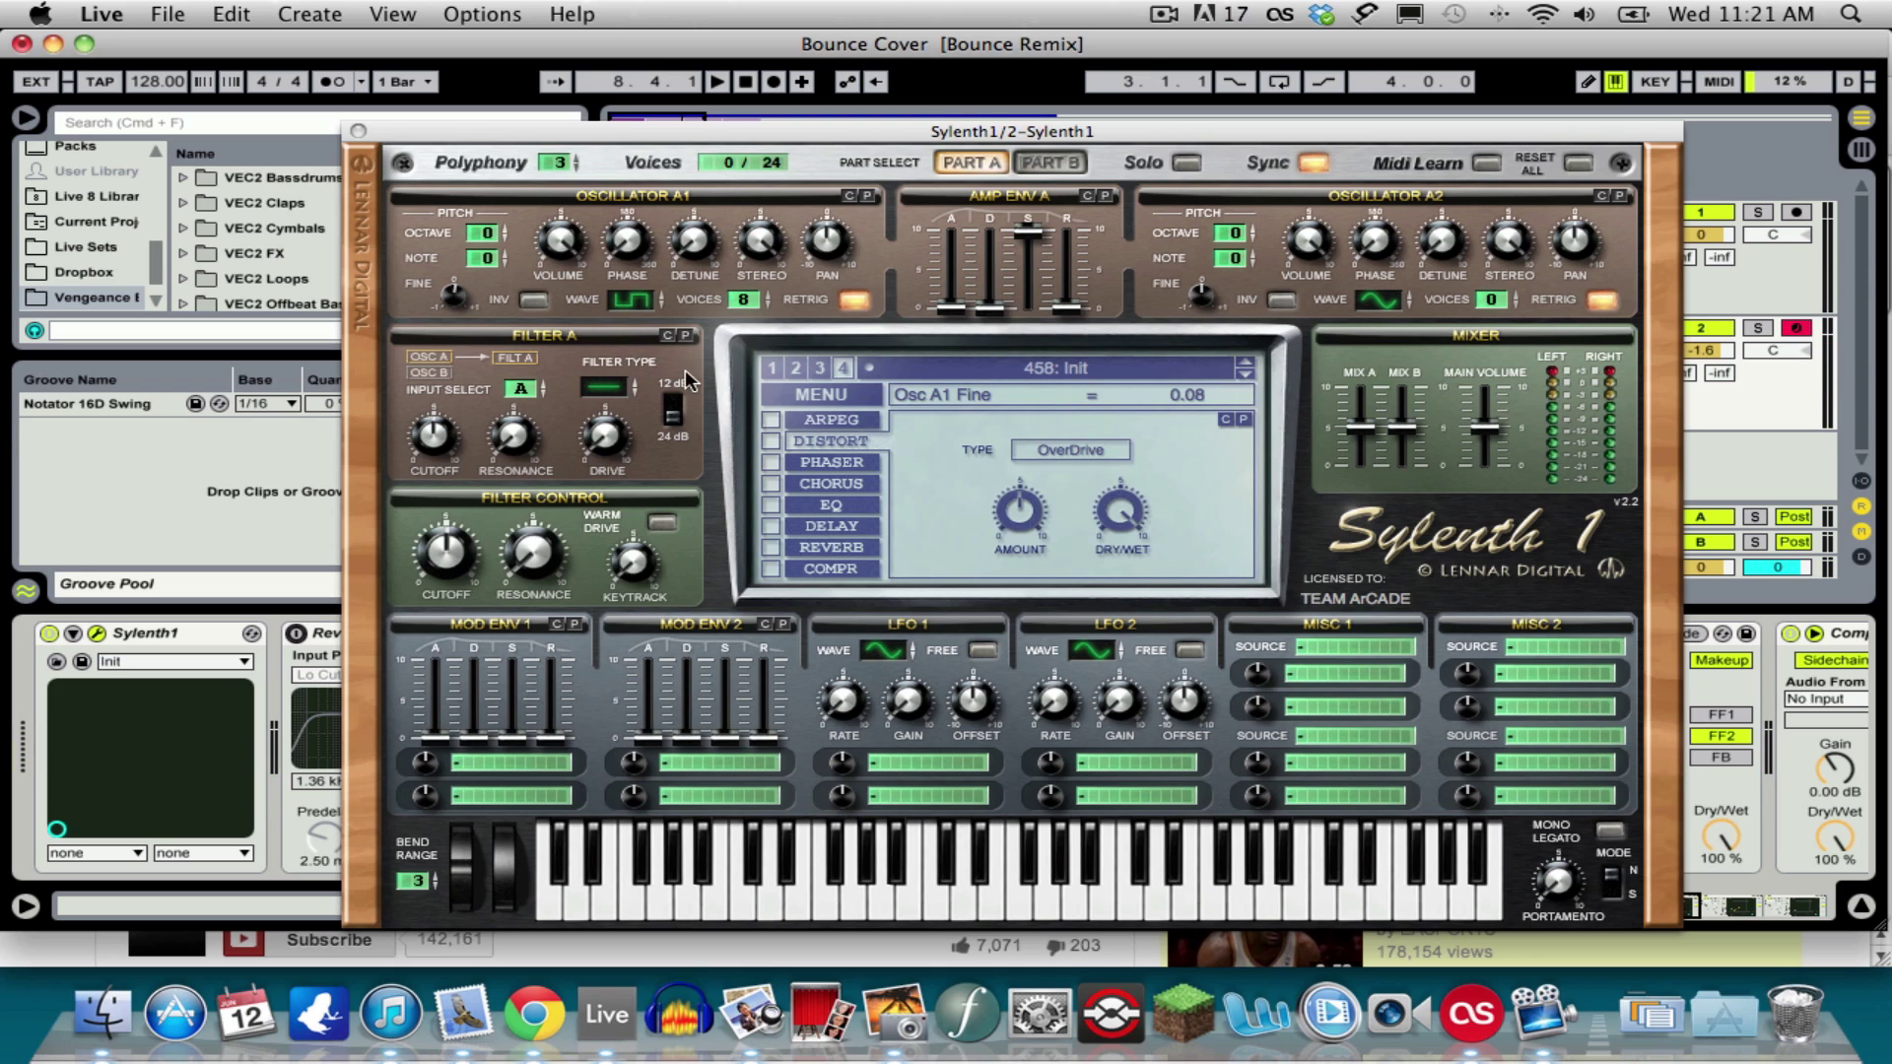
Set Filter A to Lowpass with AB input and the control cutoff at 20.88 Hz
click(606, 388)
click(536, 392)
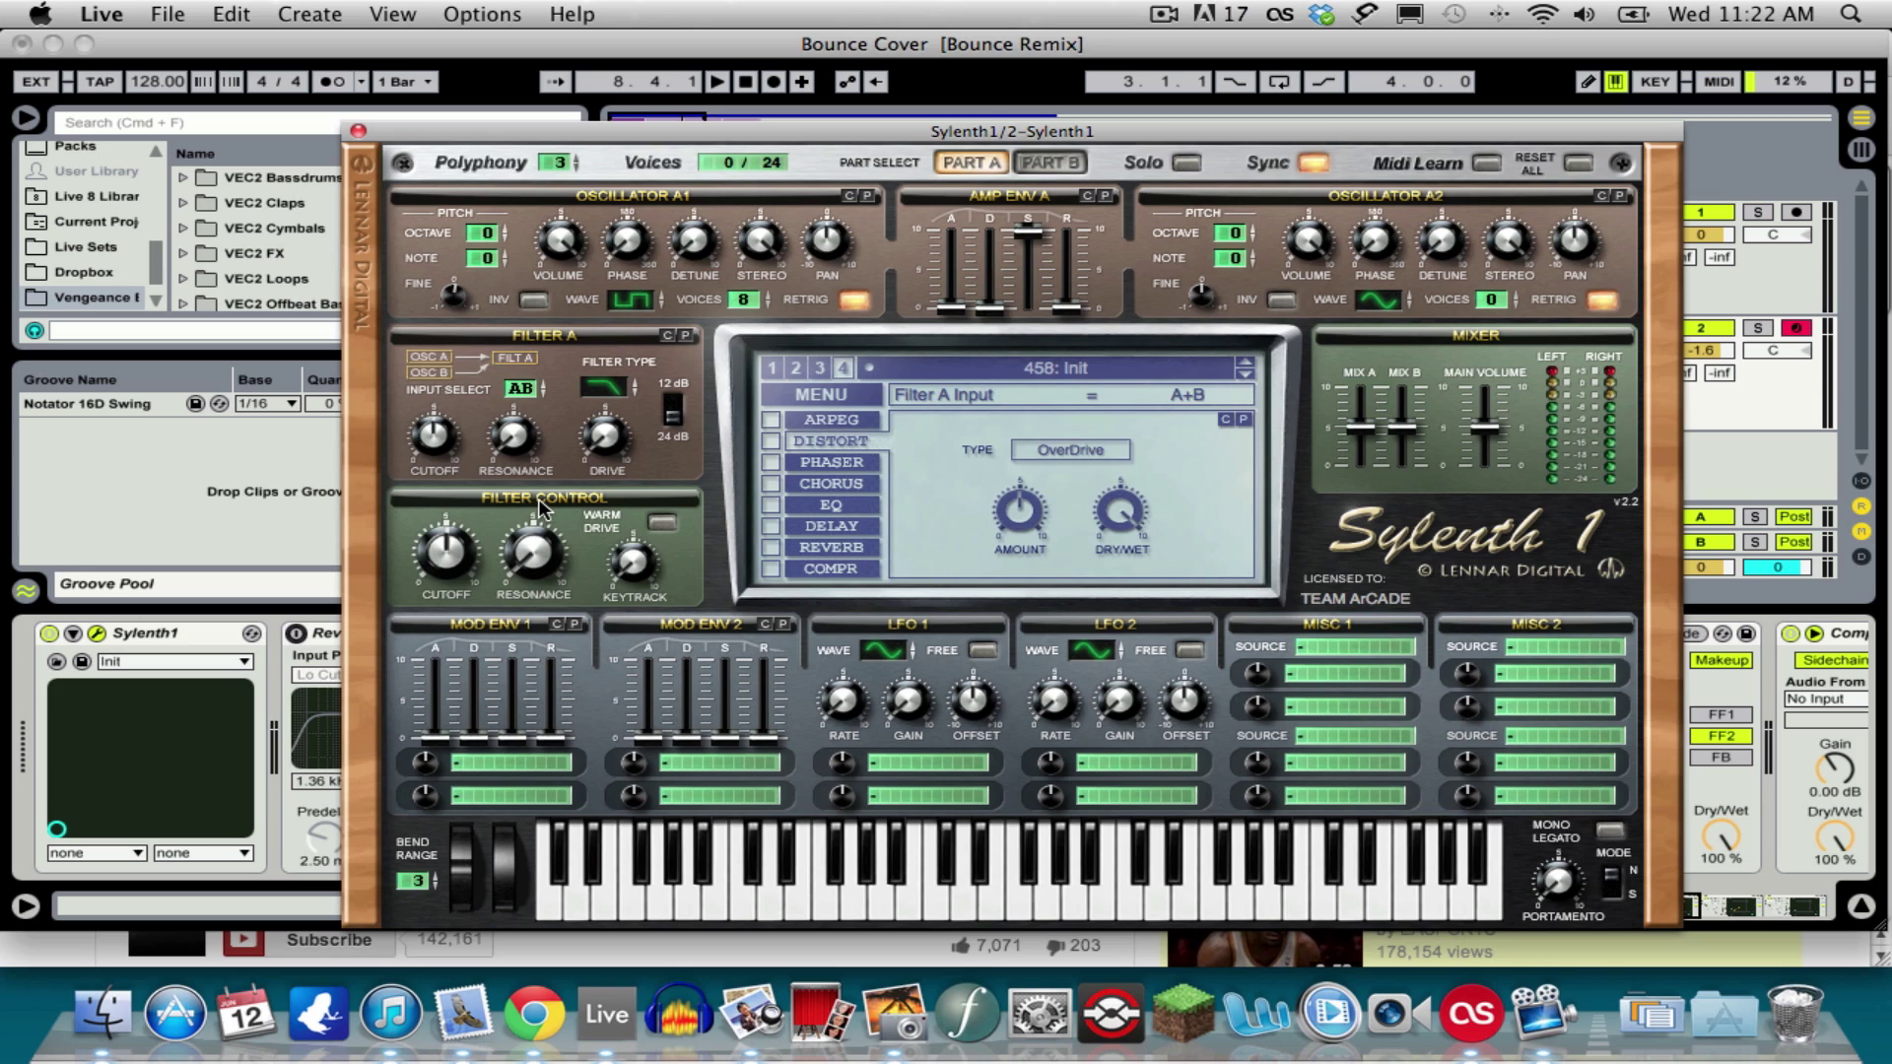
mouse_move(455, 545)
mouse_down()
mouse_move(446, 588)
mouse_move(451, 566)
mouse_up()
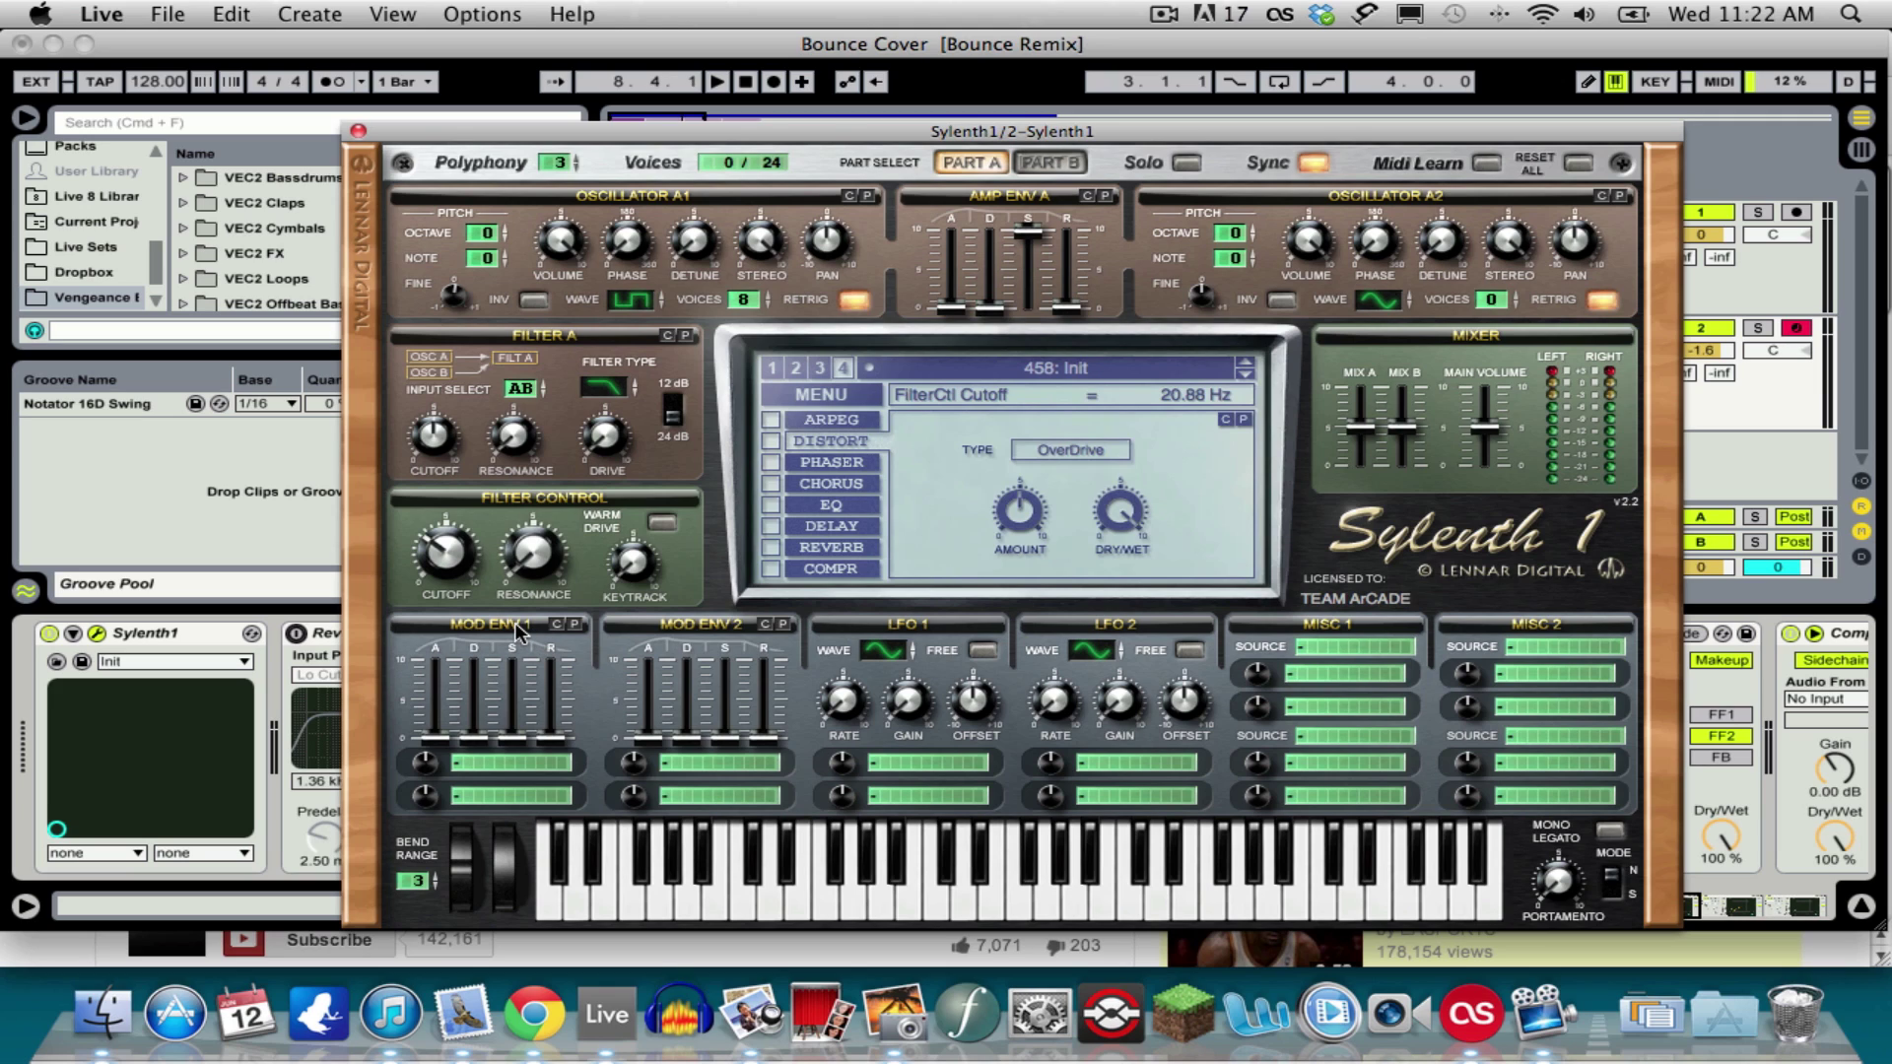
Route Mod Env 1 to Cutoff AB, raise its amount, and set decay 3.33 and release 2.53
click(486, 761)
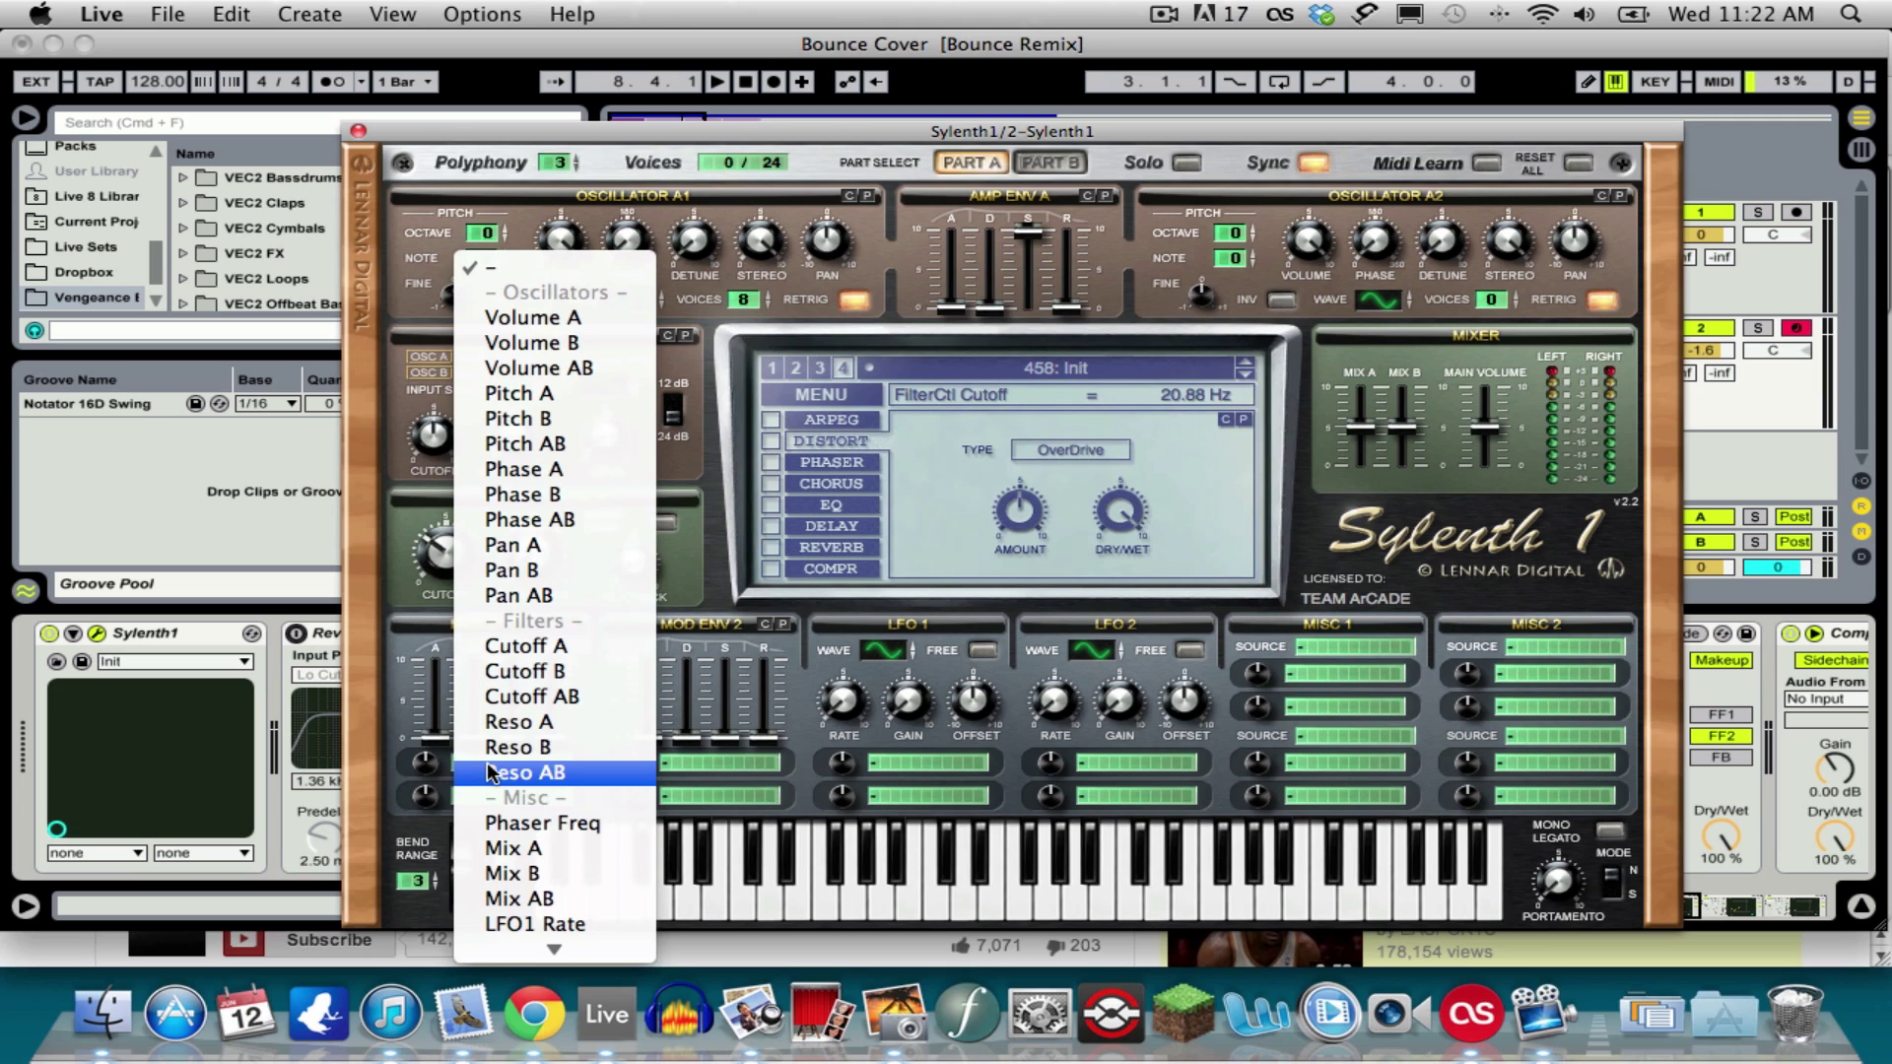
click(546, 693)
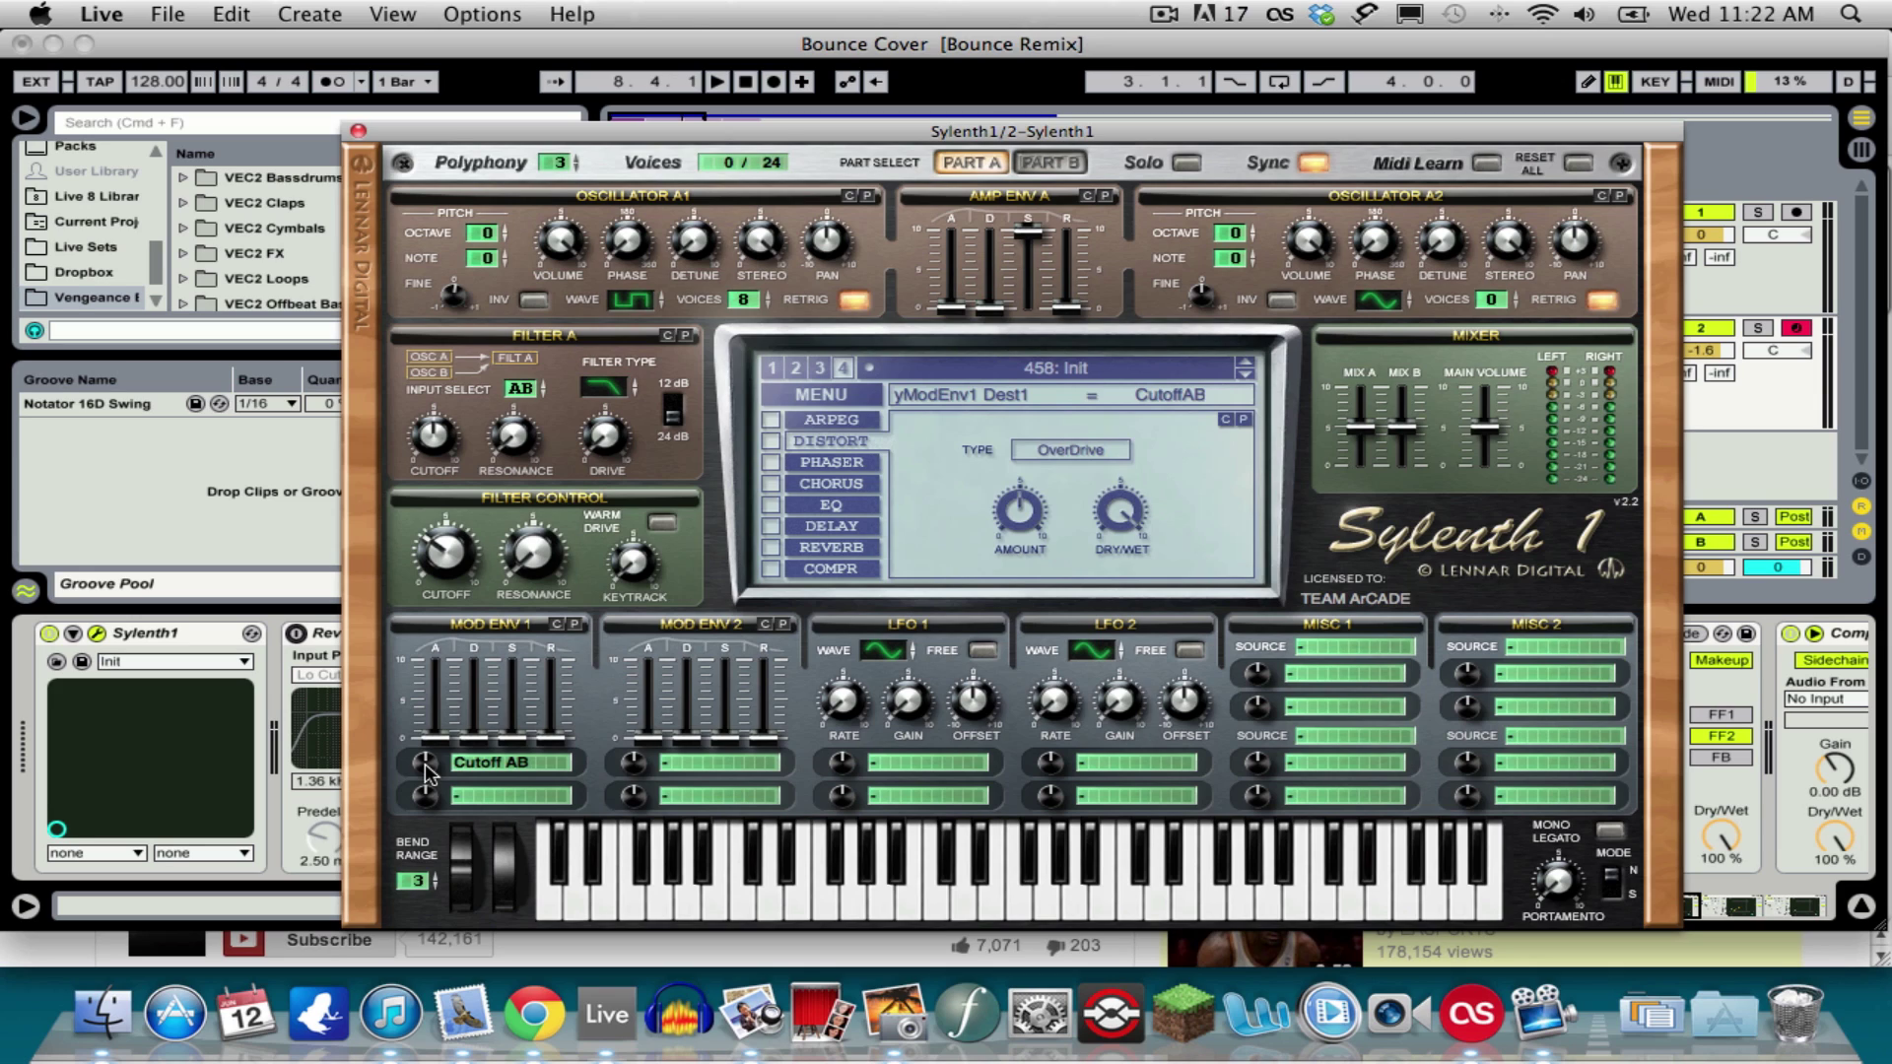
drag(426, 770, 430, 710)
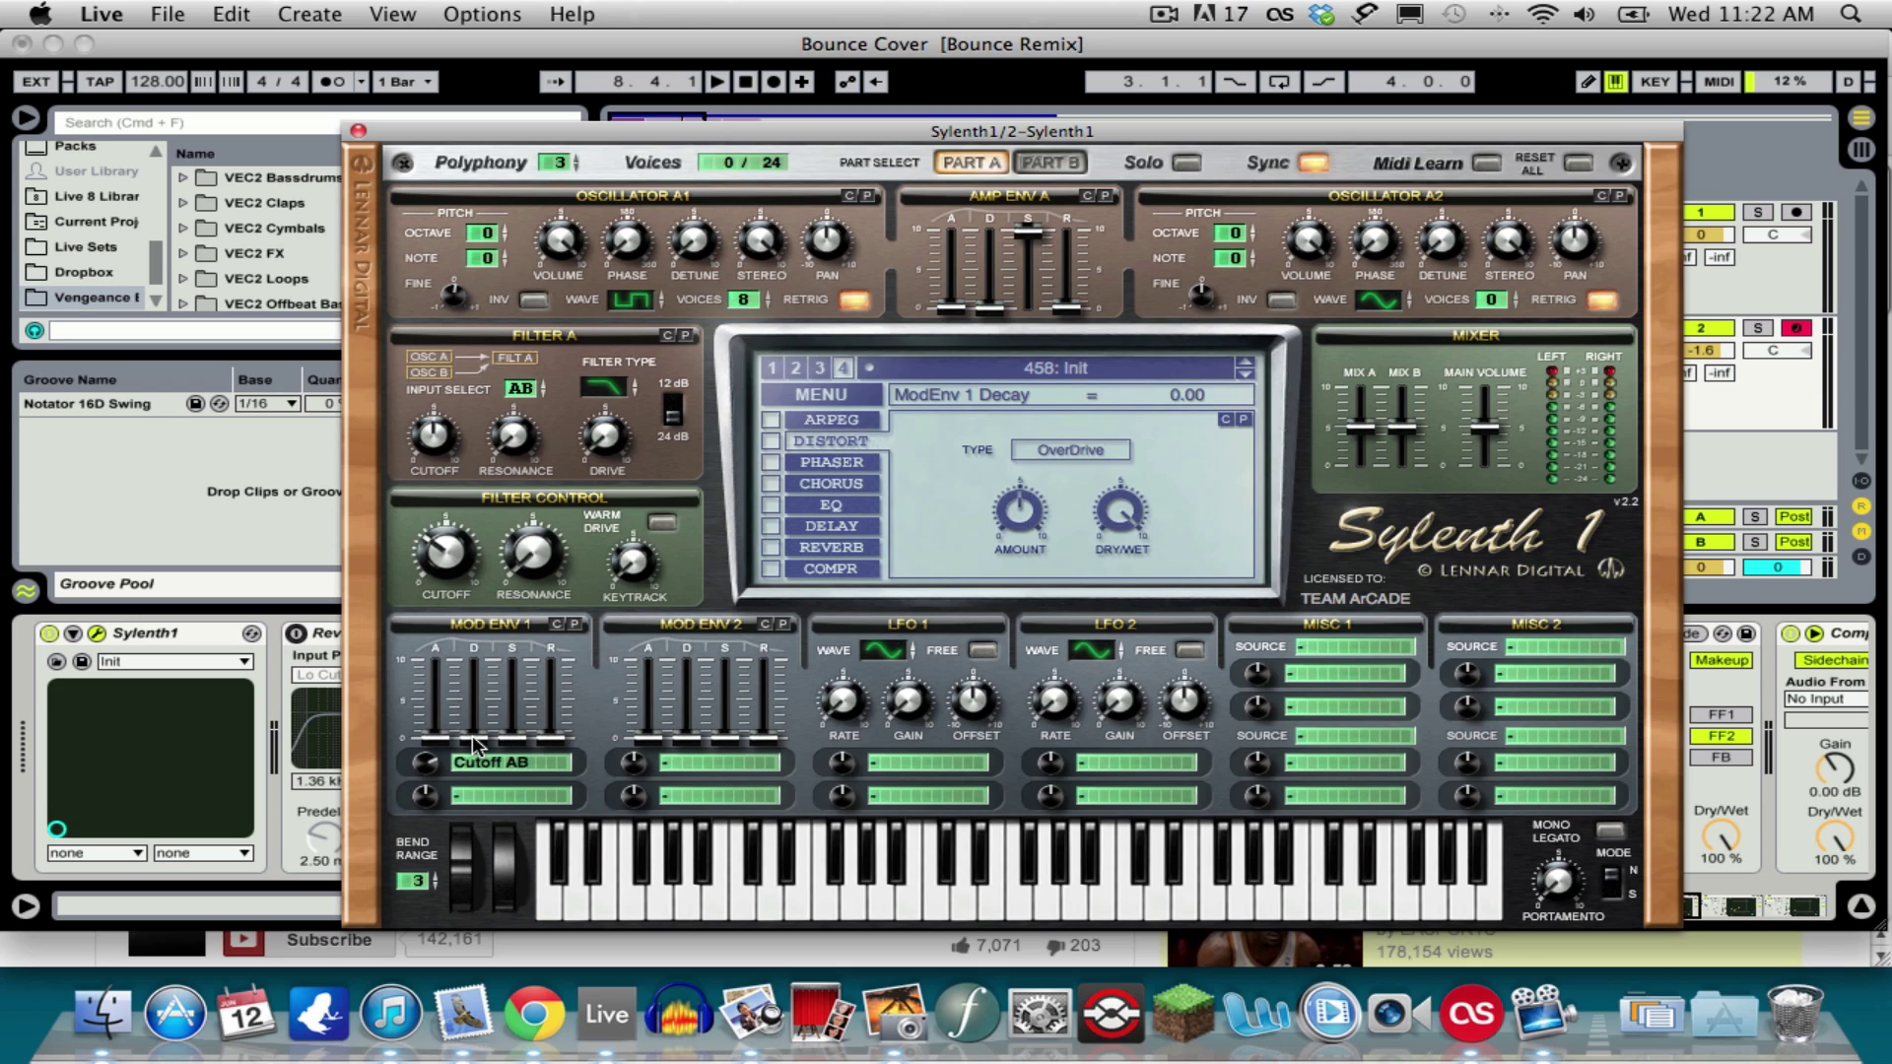
drag(474, 738, 471, 658)
drag(564, 734, 558, 678)
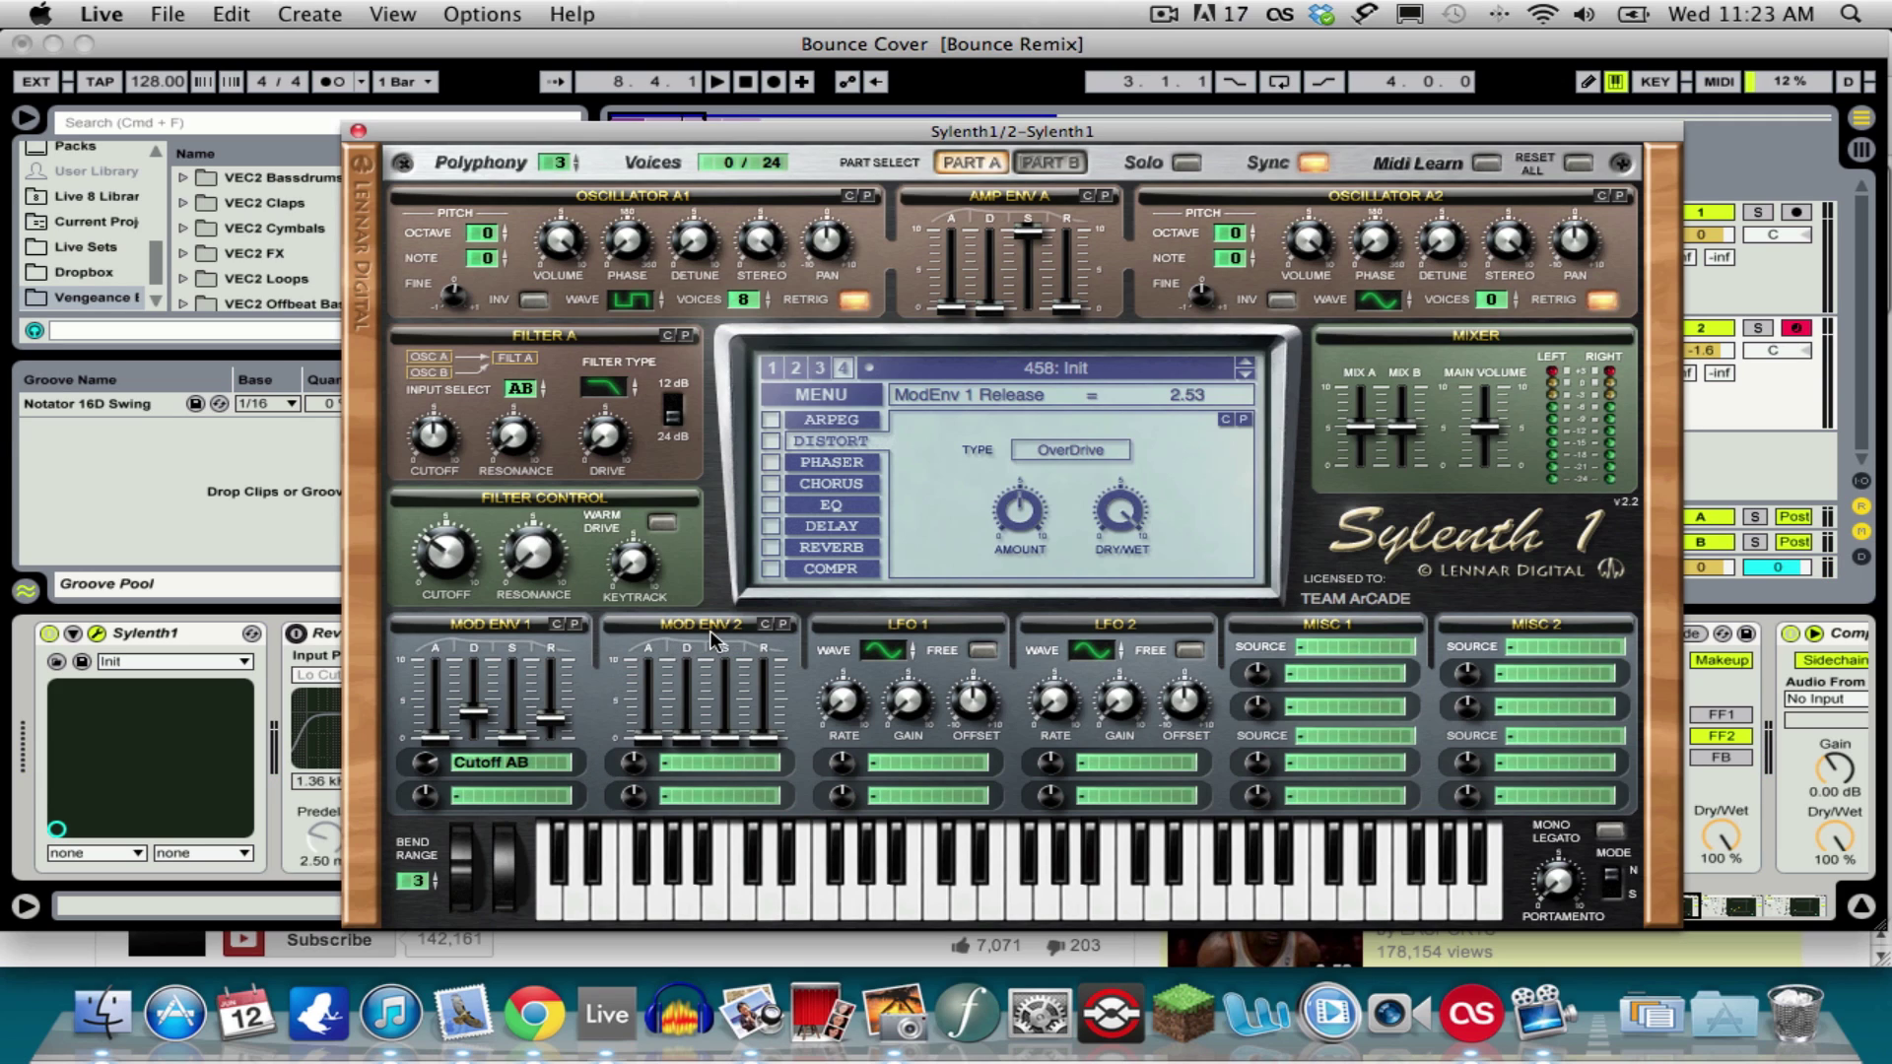
Route Mod Env 2 to Cutoff AB with amount 1.90 and decay 0.29
click(696, 768)
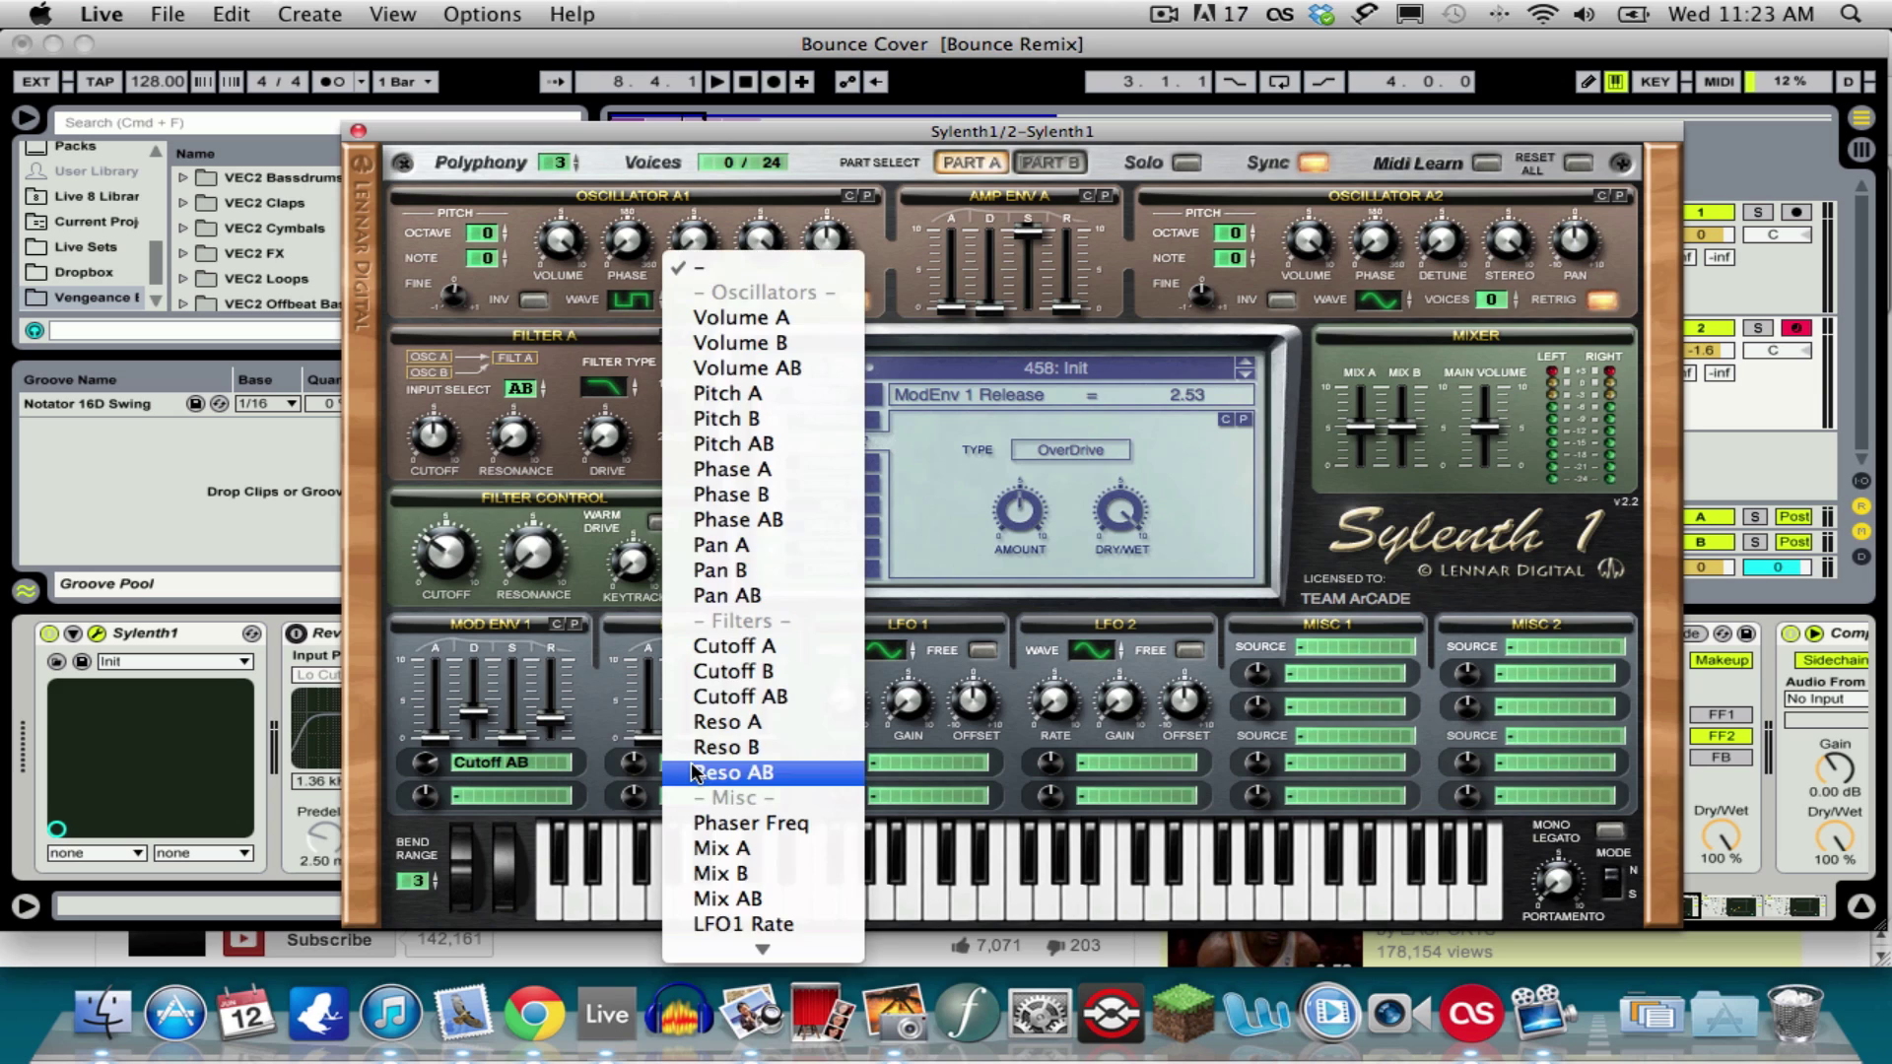
click(728, 696)
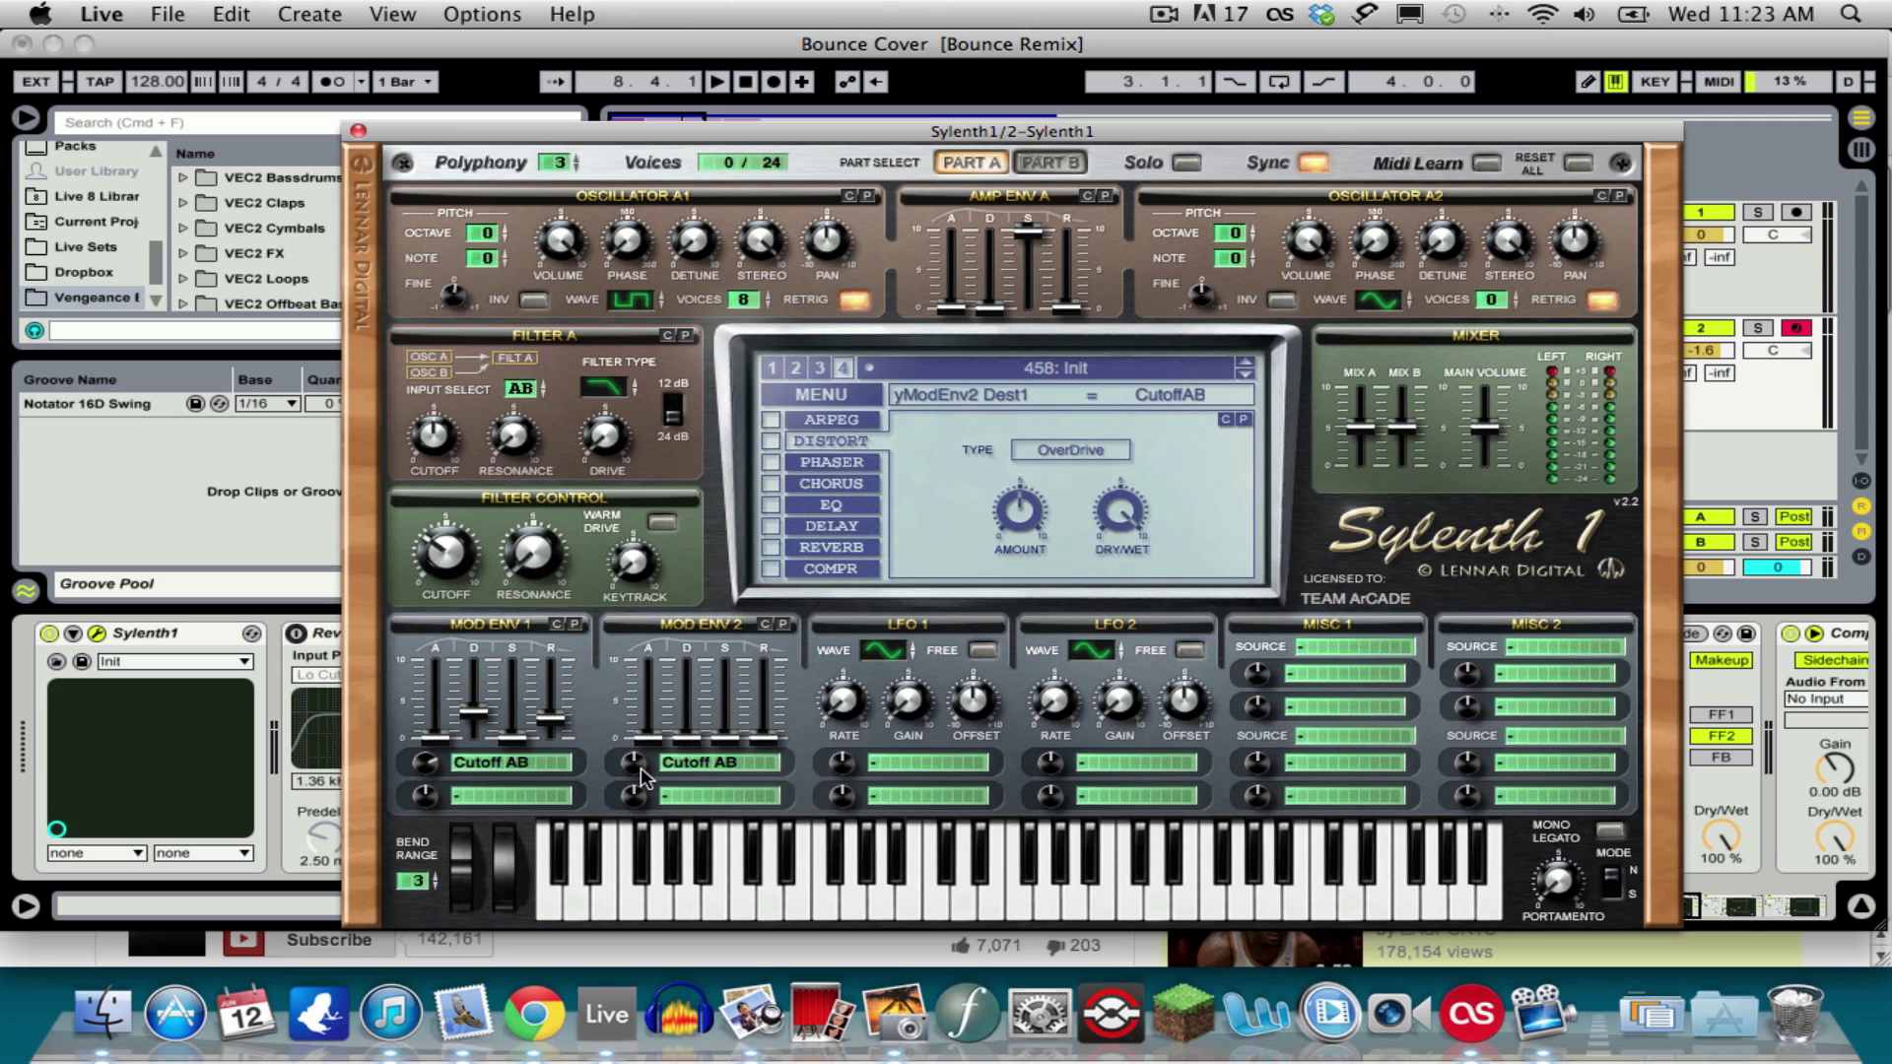
drag(641, 774, 641, 752)
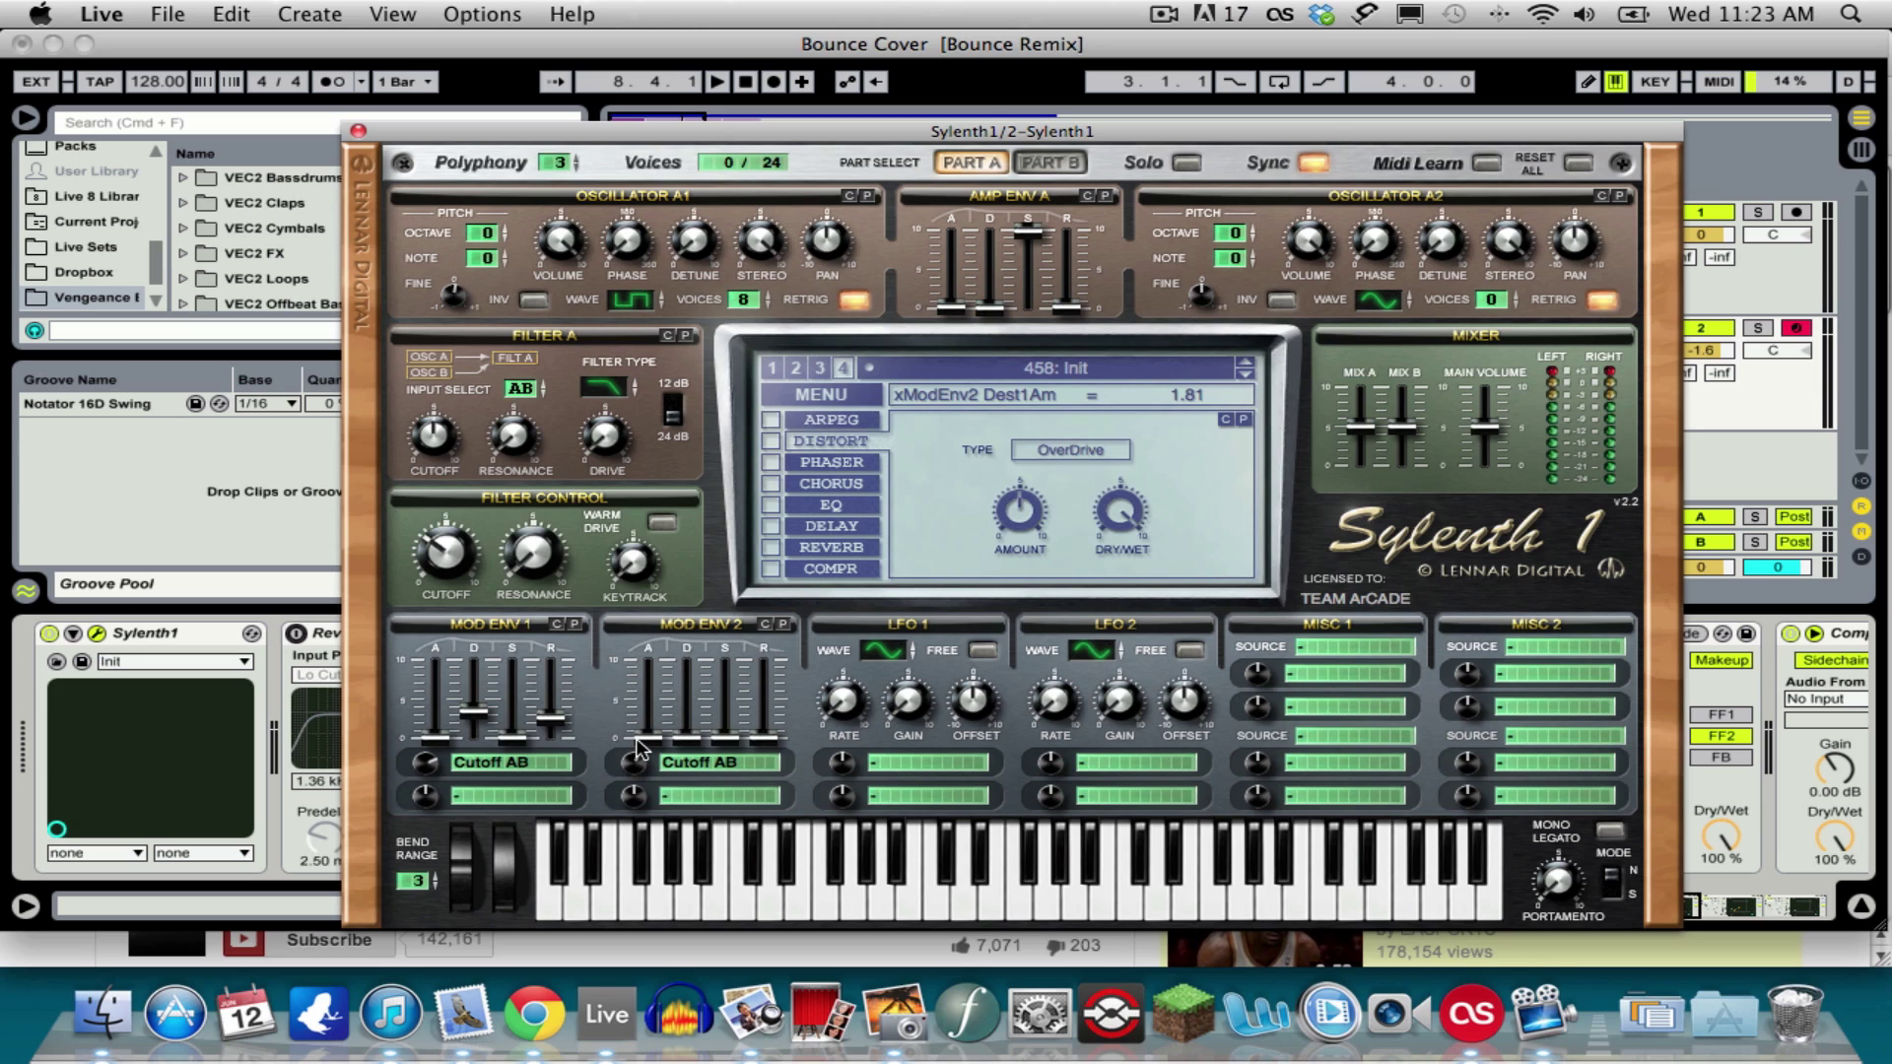
drag(640, 754, 640, 749)
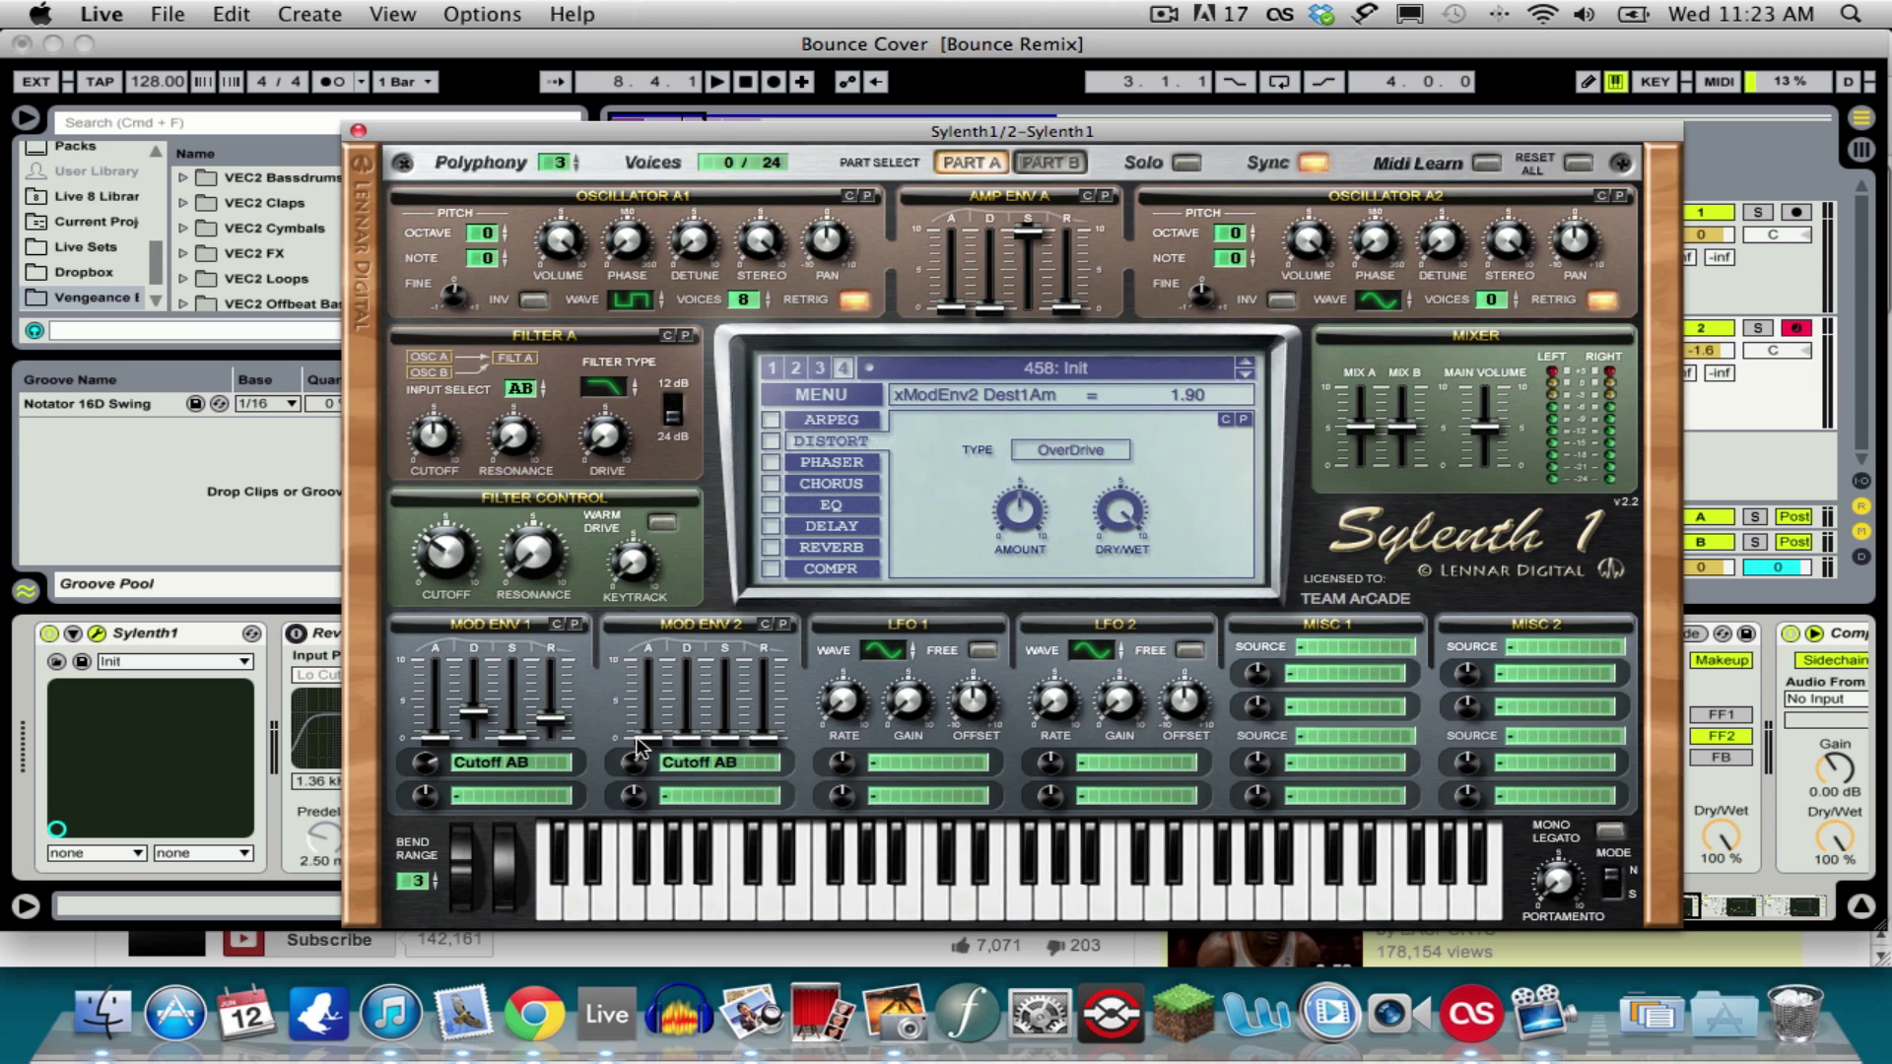
click(695, 744)
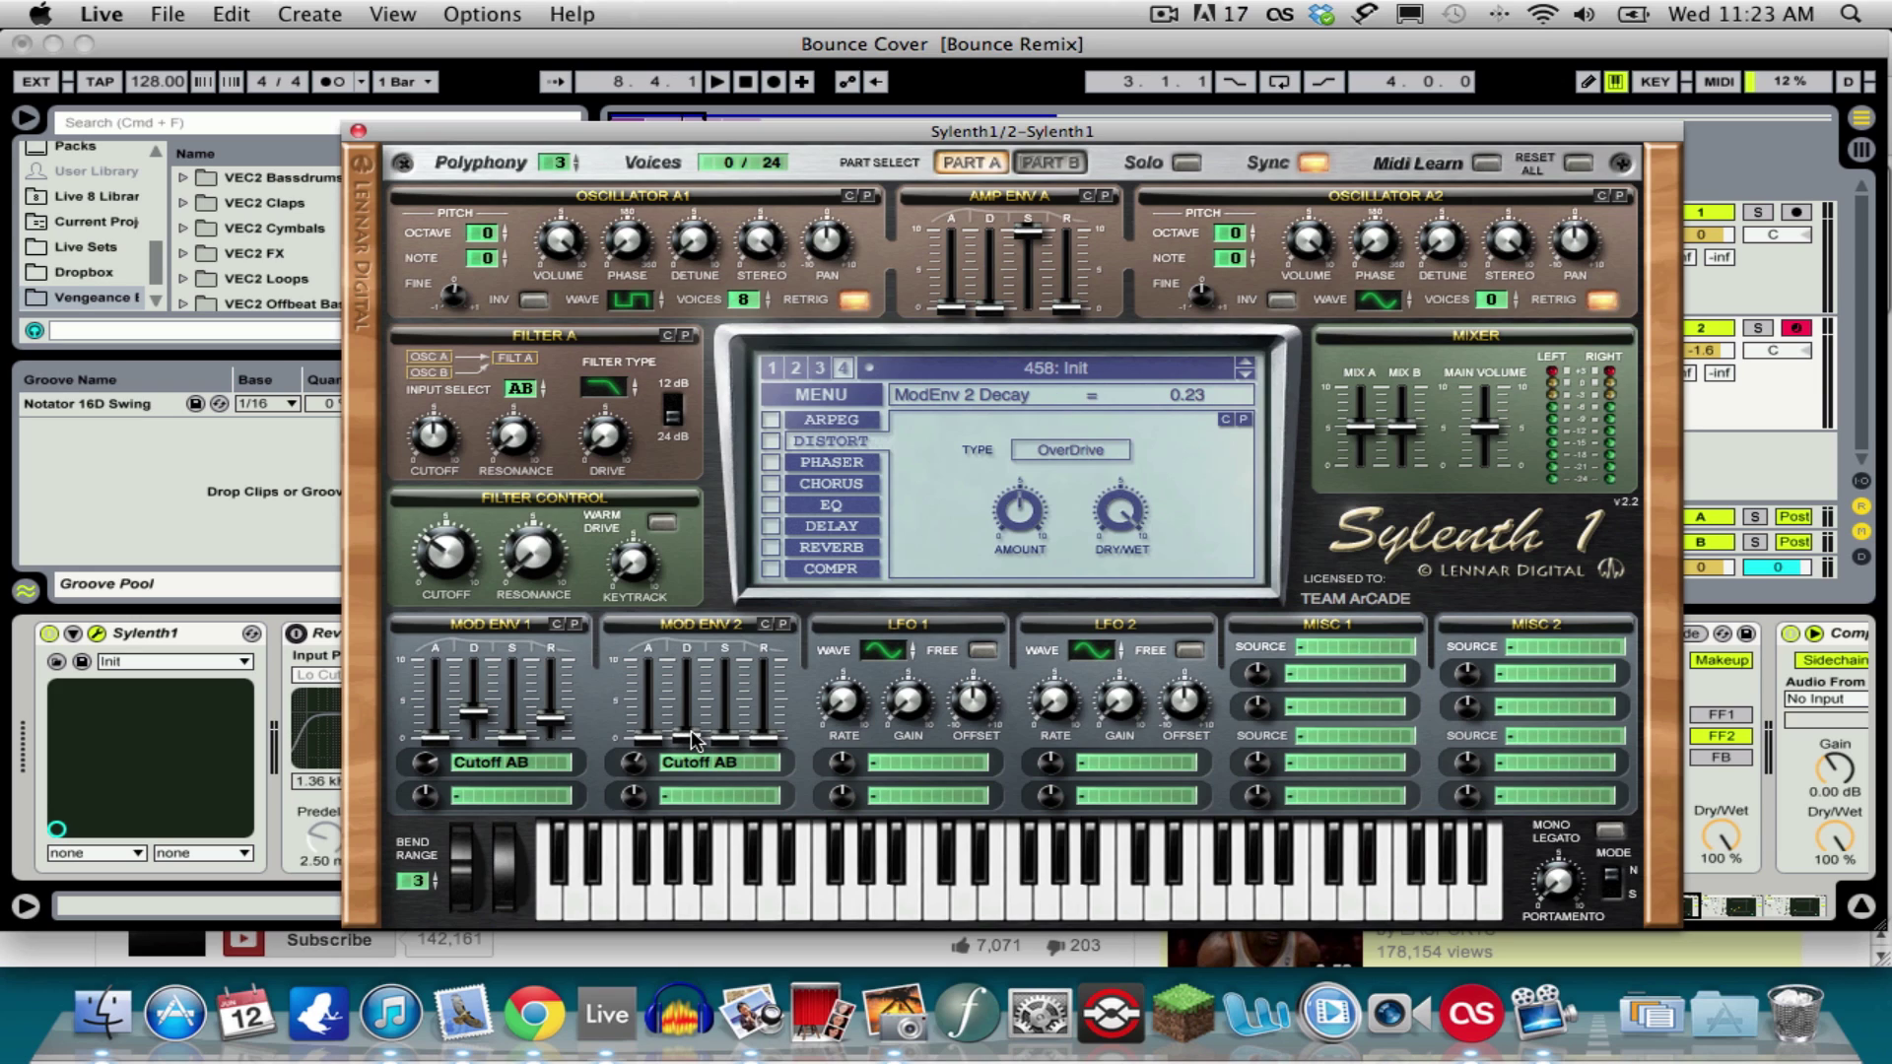
drag(695, 742, 694, 737)
Enable Clip distortion with dry/wet near half and amount 2.33
click(770, 440)
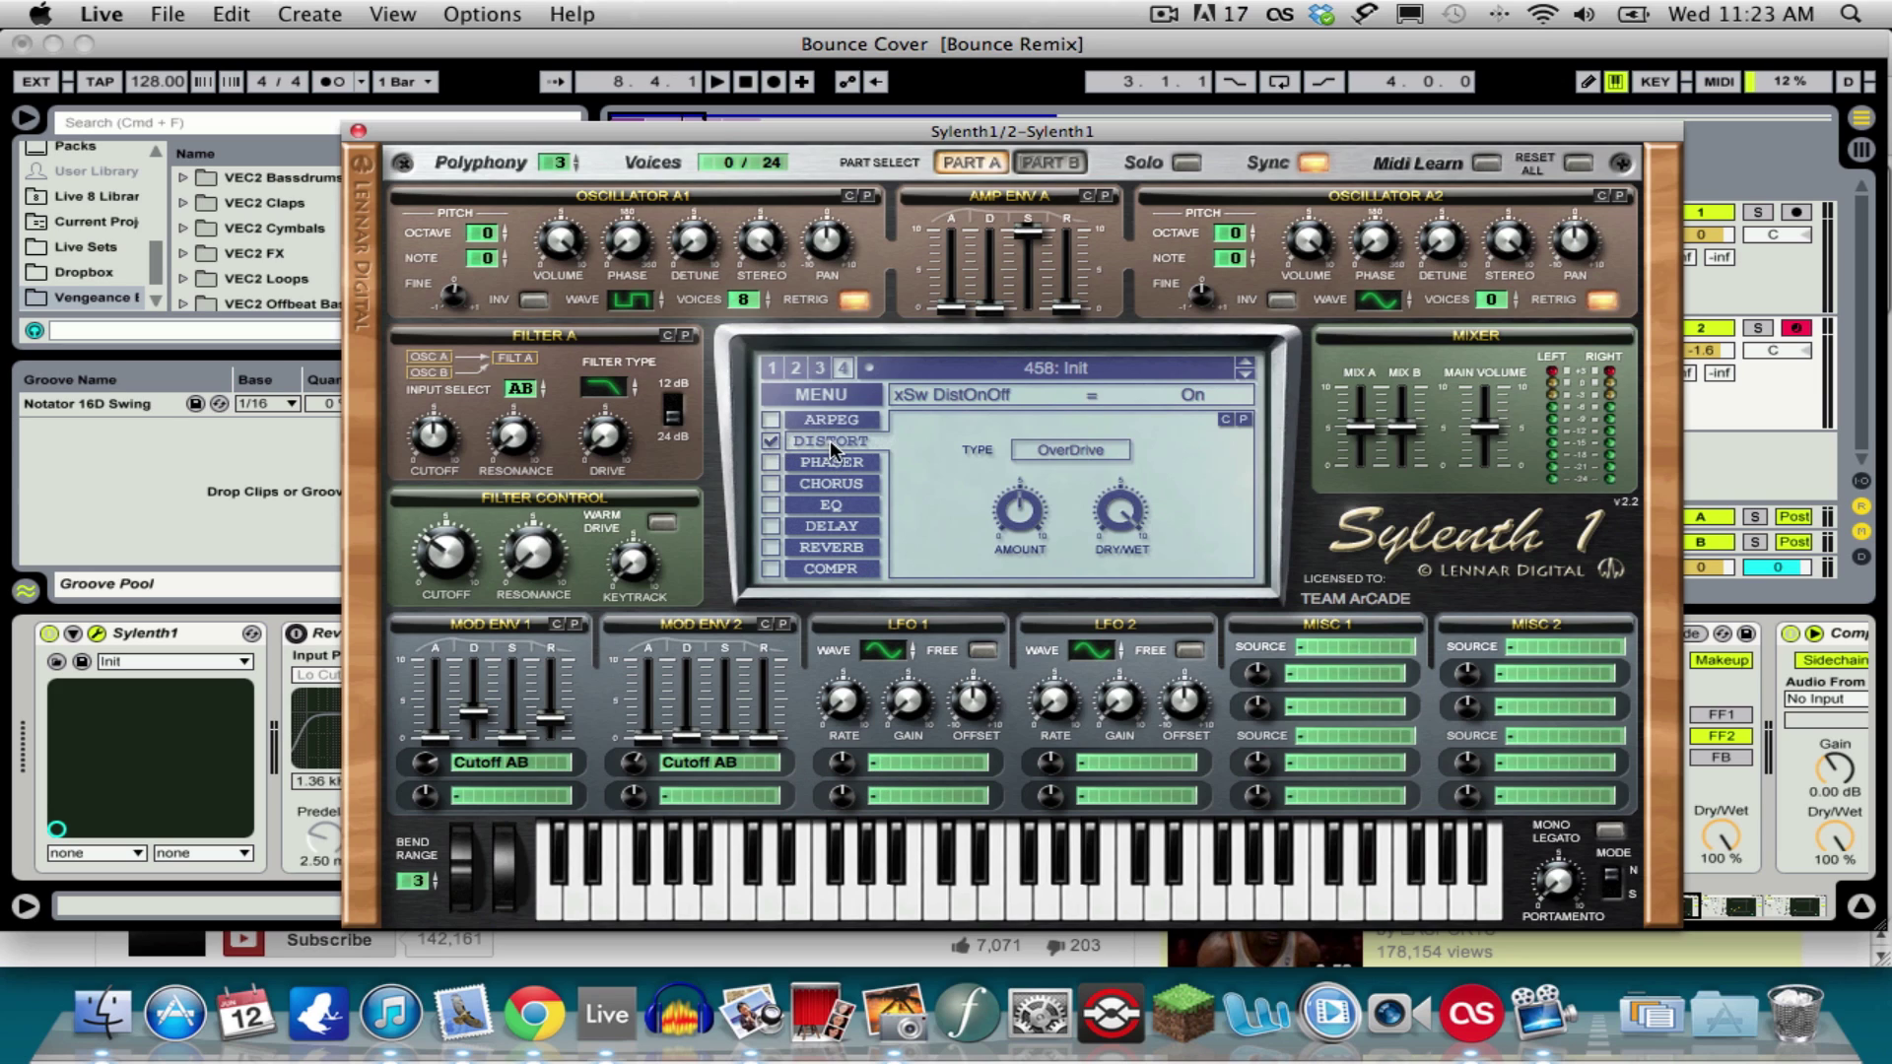
click(1063, 450)
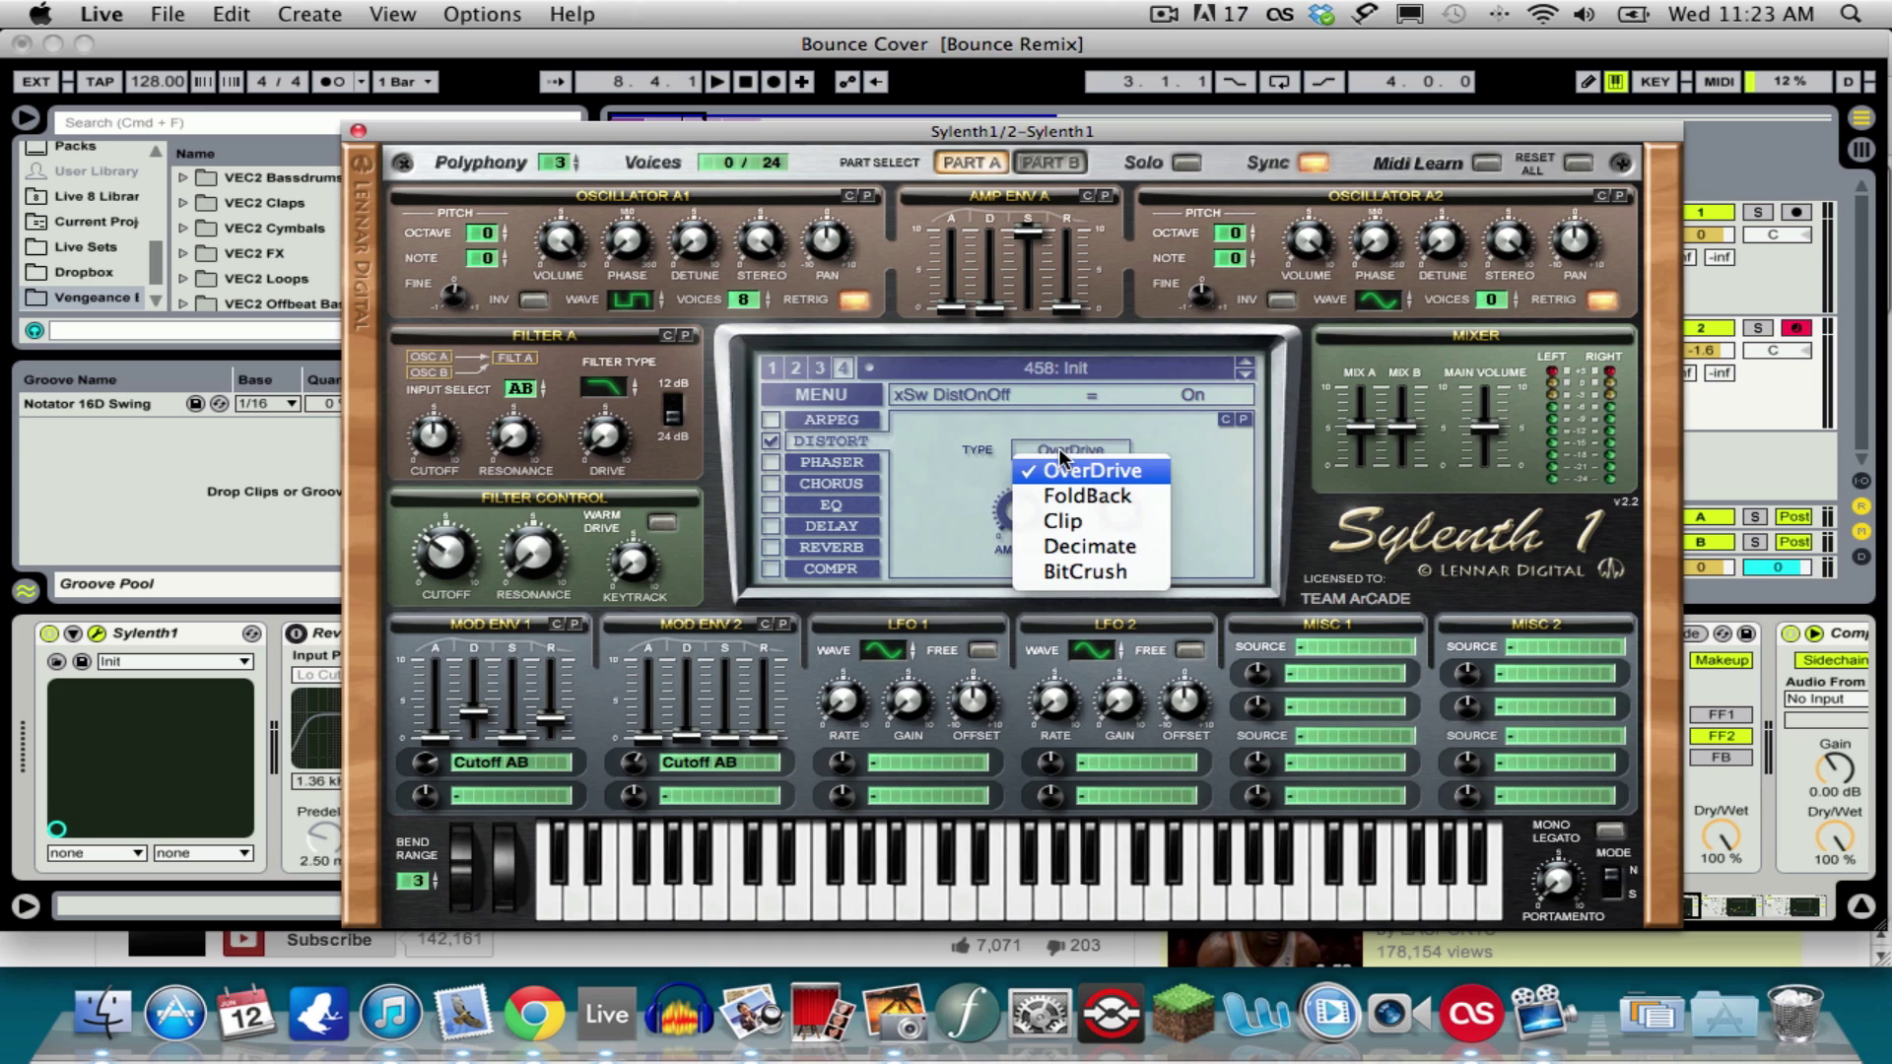
click(1090, 522)
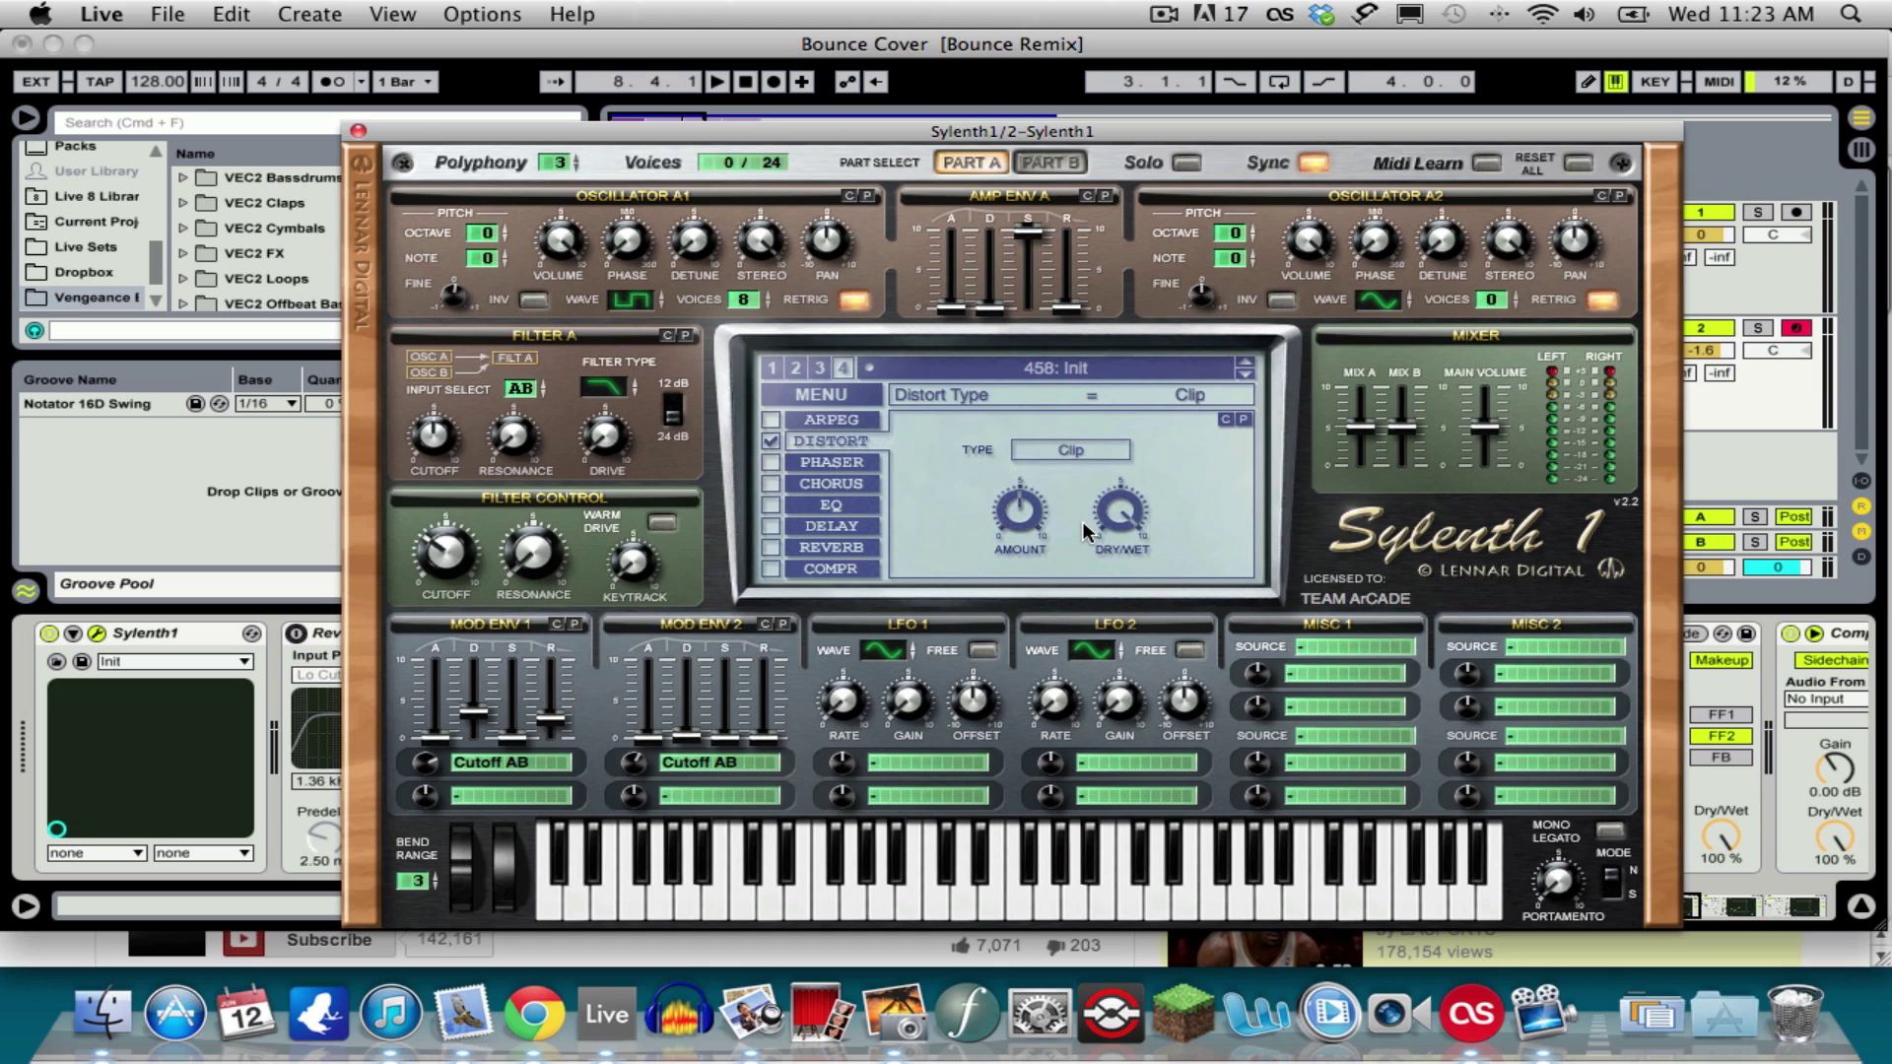
drag(1120, 503, 1110, 534)
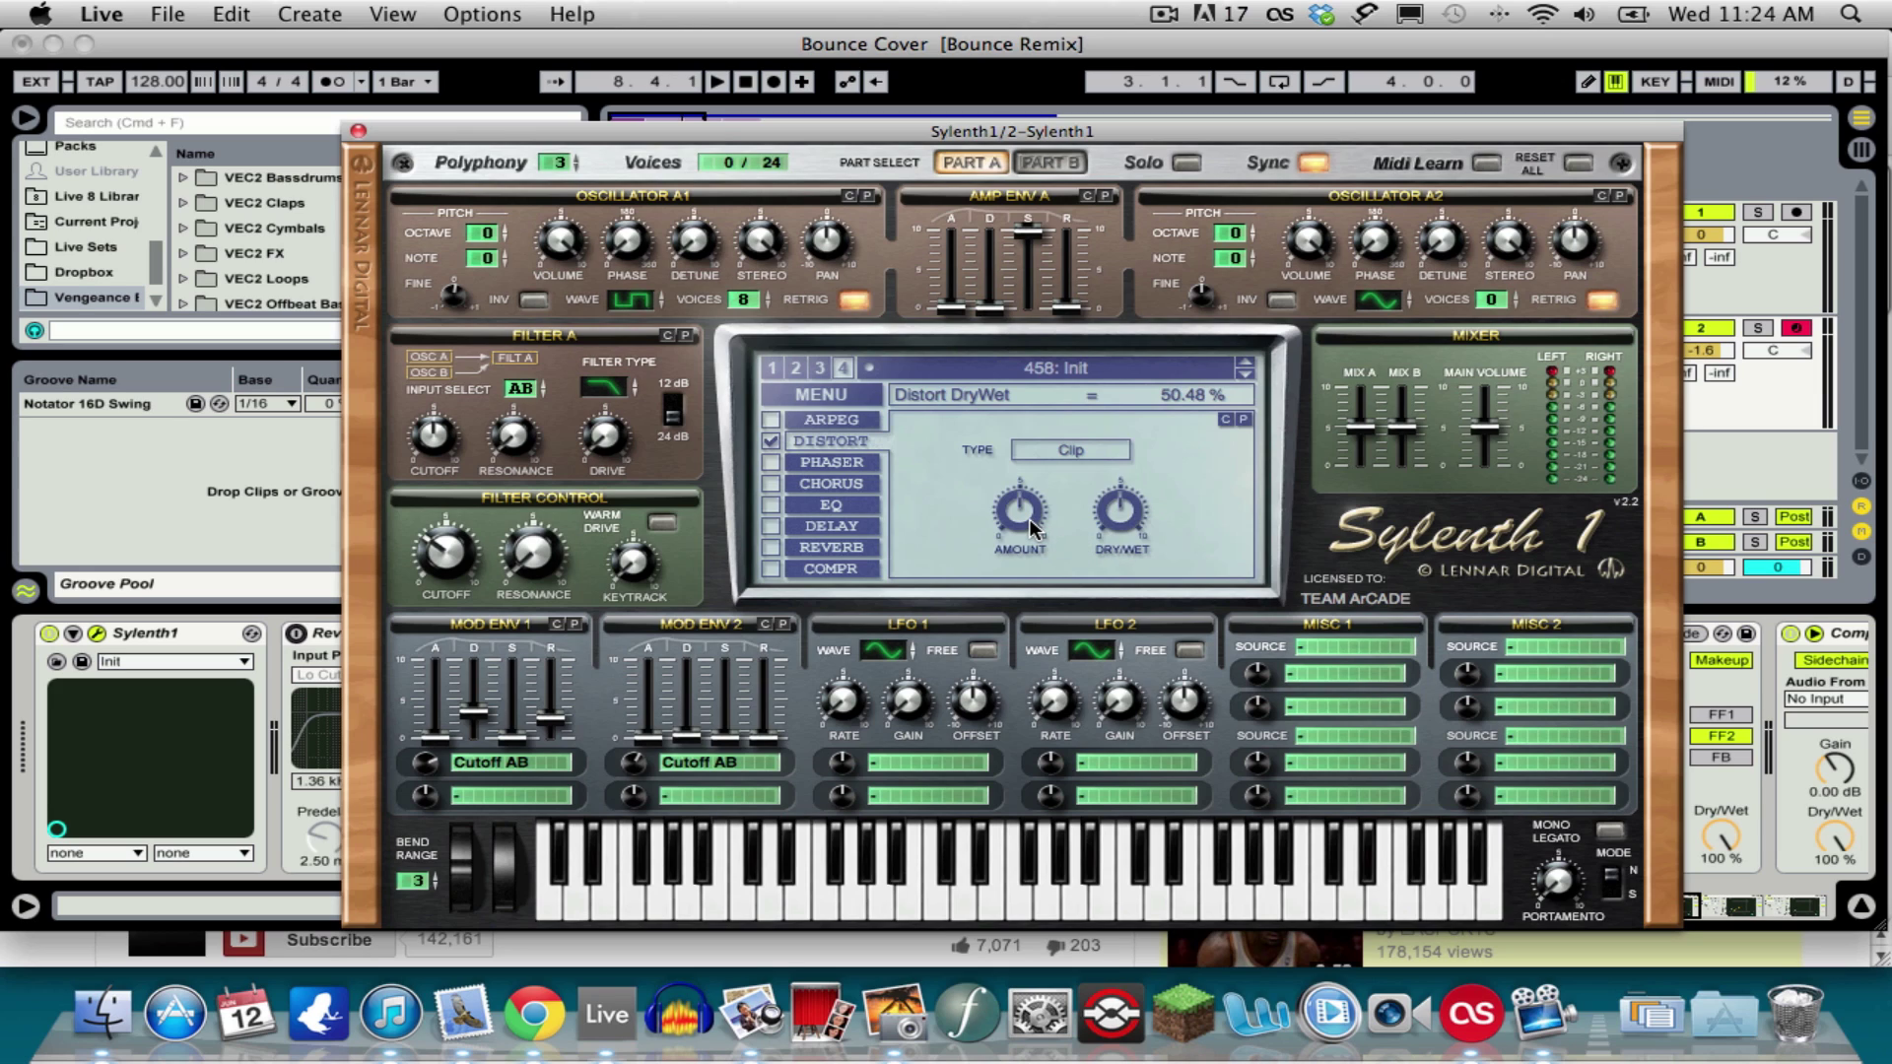
drag(1029, 519, 1013, 520)
Enable the EQ with treble boosted 9.79 dB at 1562 Hz and a reduced bass boost
click(793, 507)
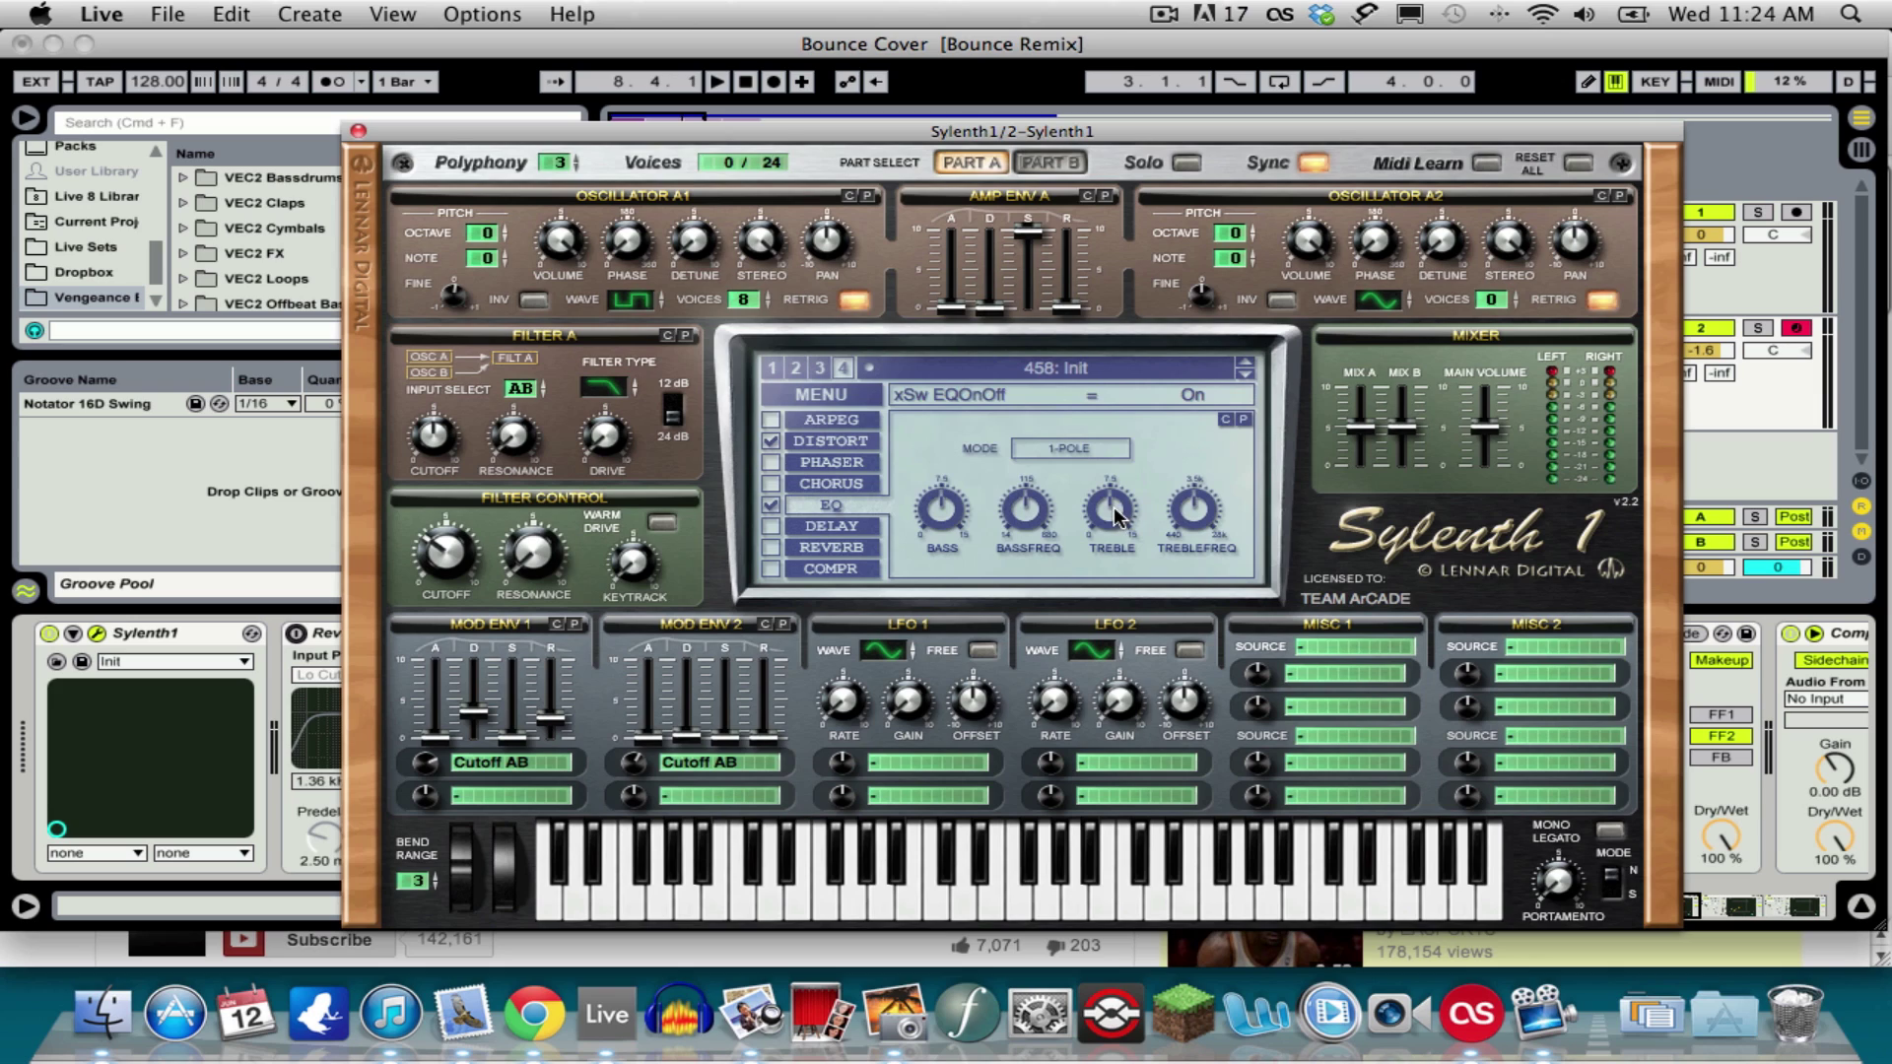
drag(1114, 514, 1121, 478)
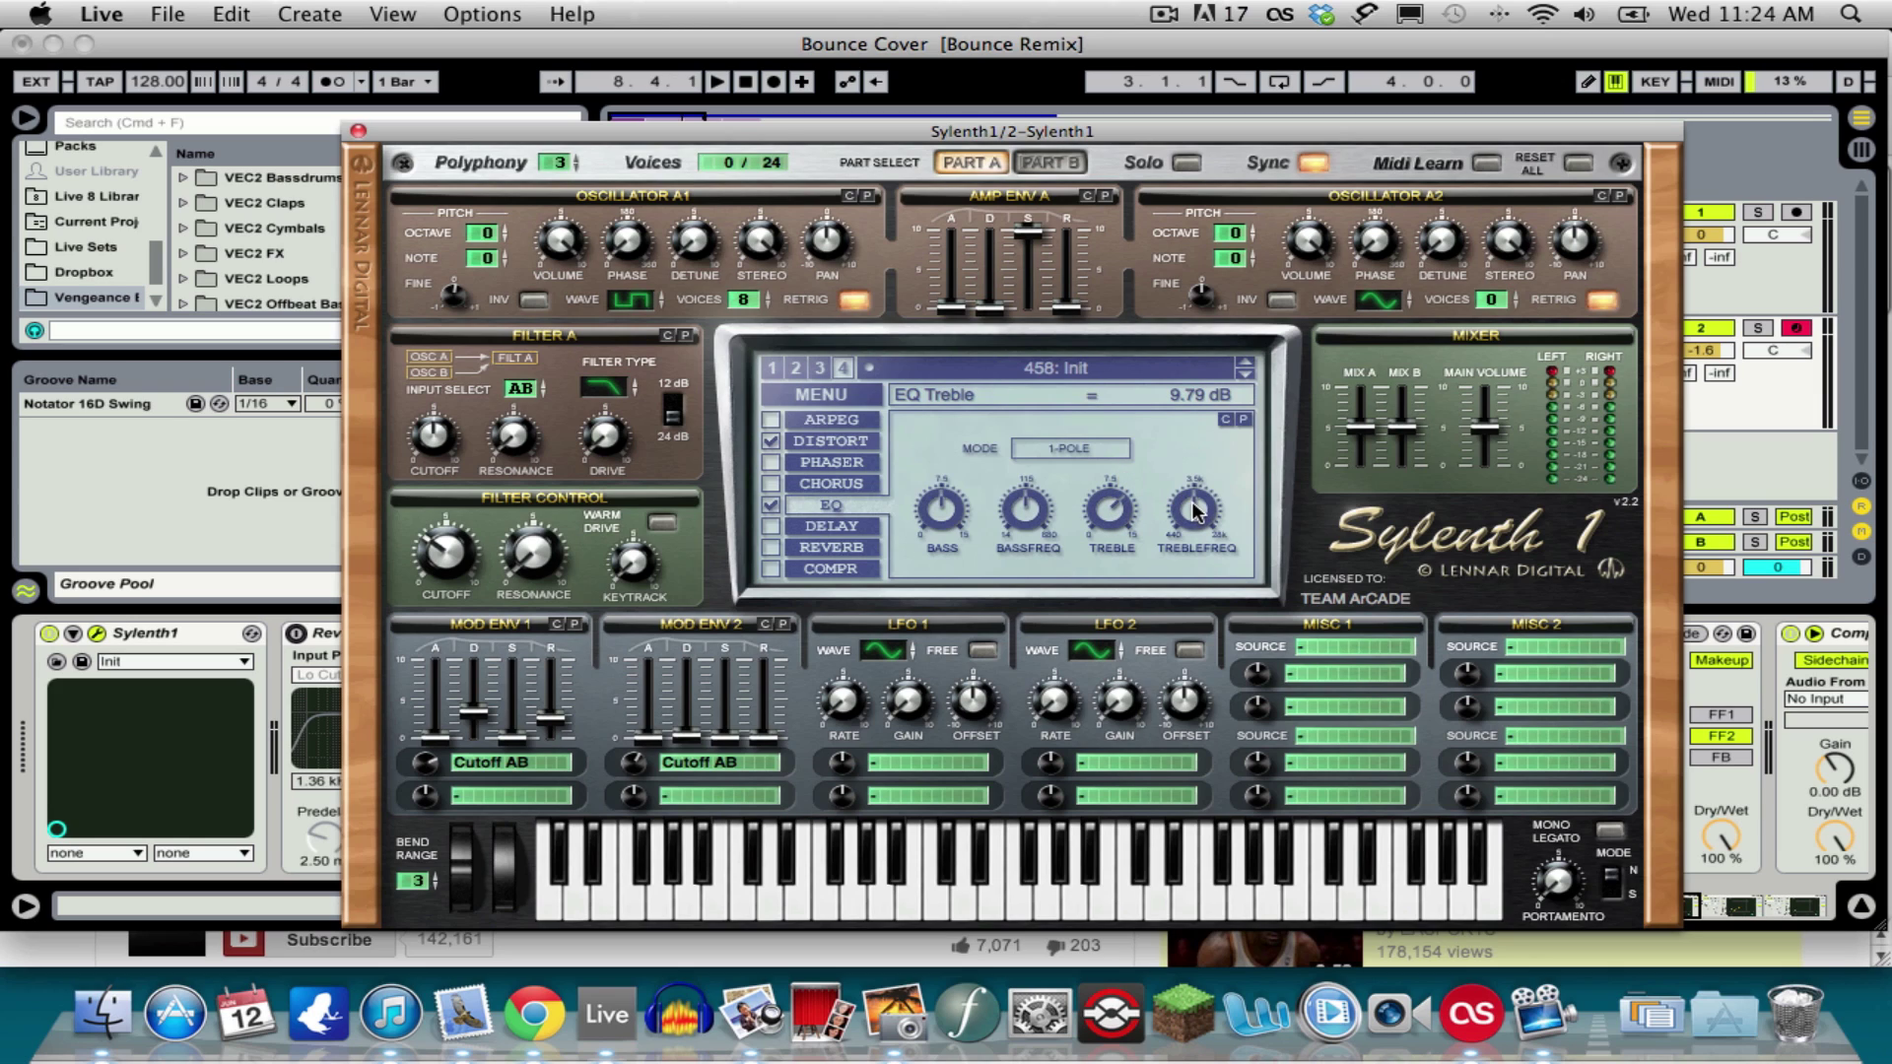
drag(1195, 510, 1187, 537)
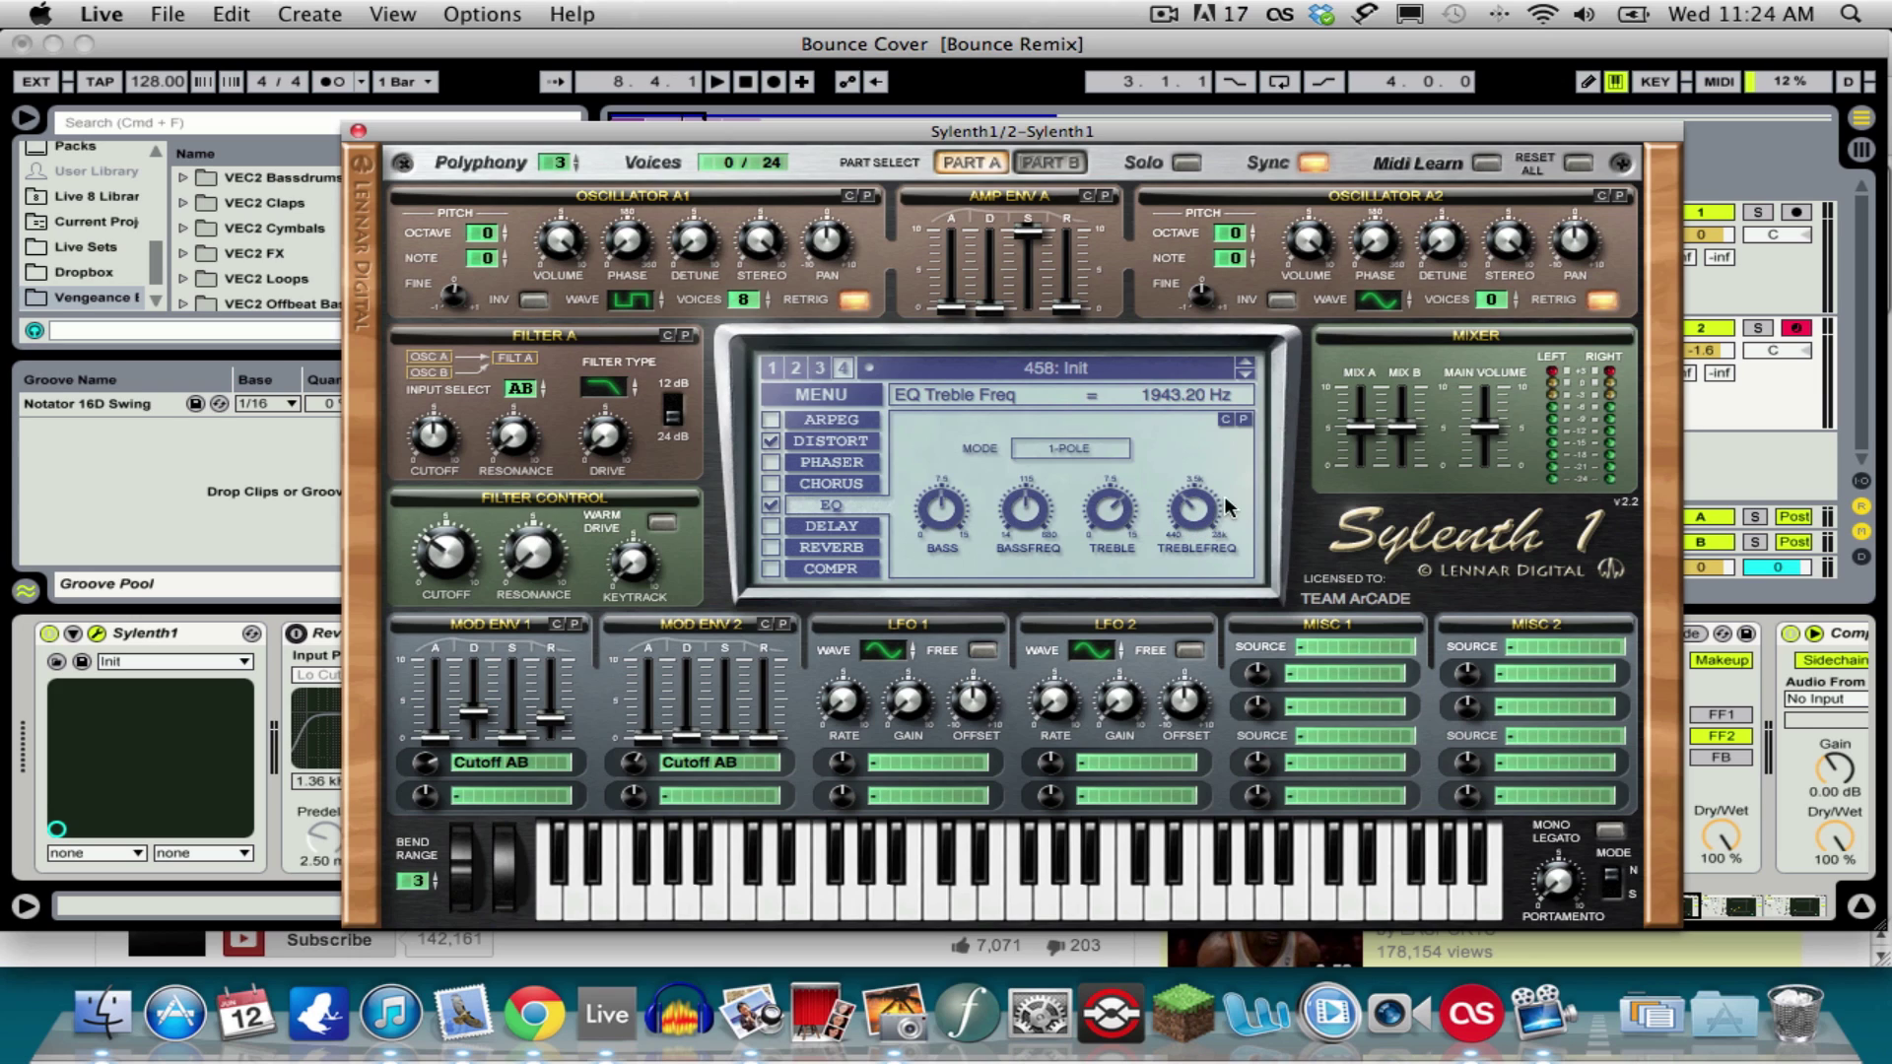
scroll(1189, 511, down, 3)
scroll(1189, 511, down, 3)
scroll(1188, 512, down, 2)
scroll(1188, 512, down, 1)
scroll(1188, 513, down, 1)
scroll(1188, 515, down, 1)
click(940, 513)
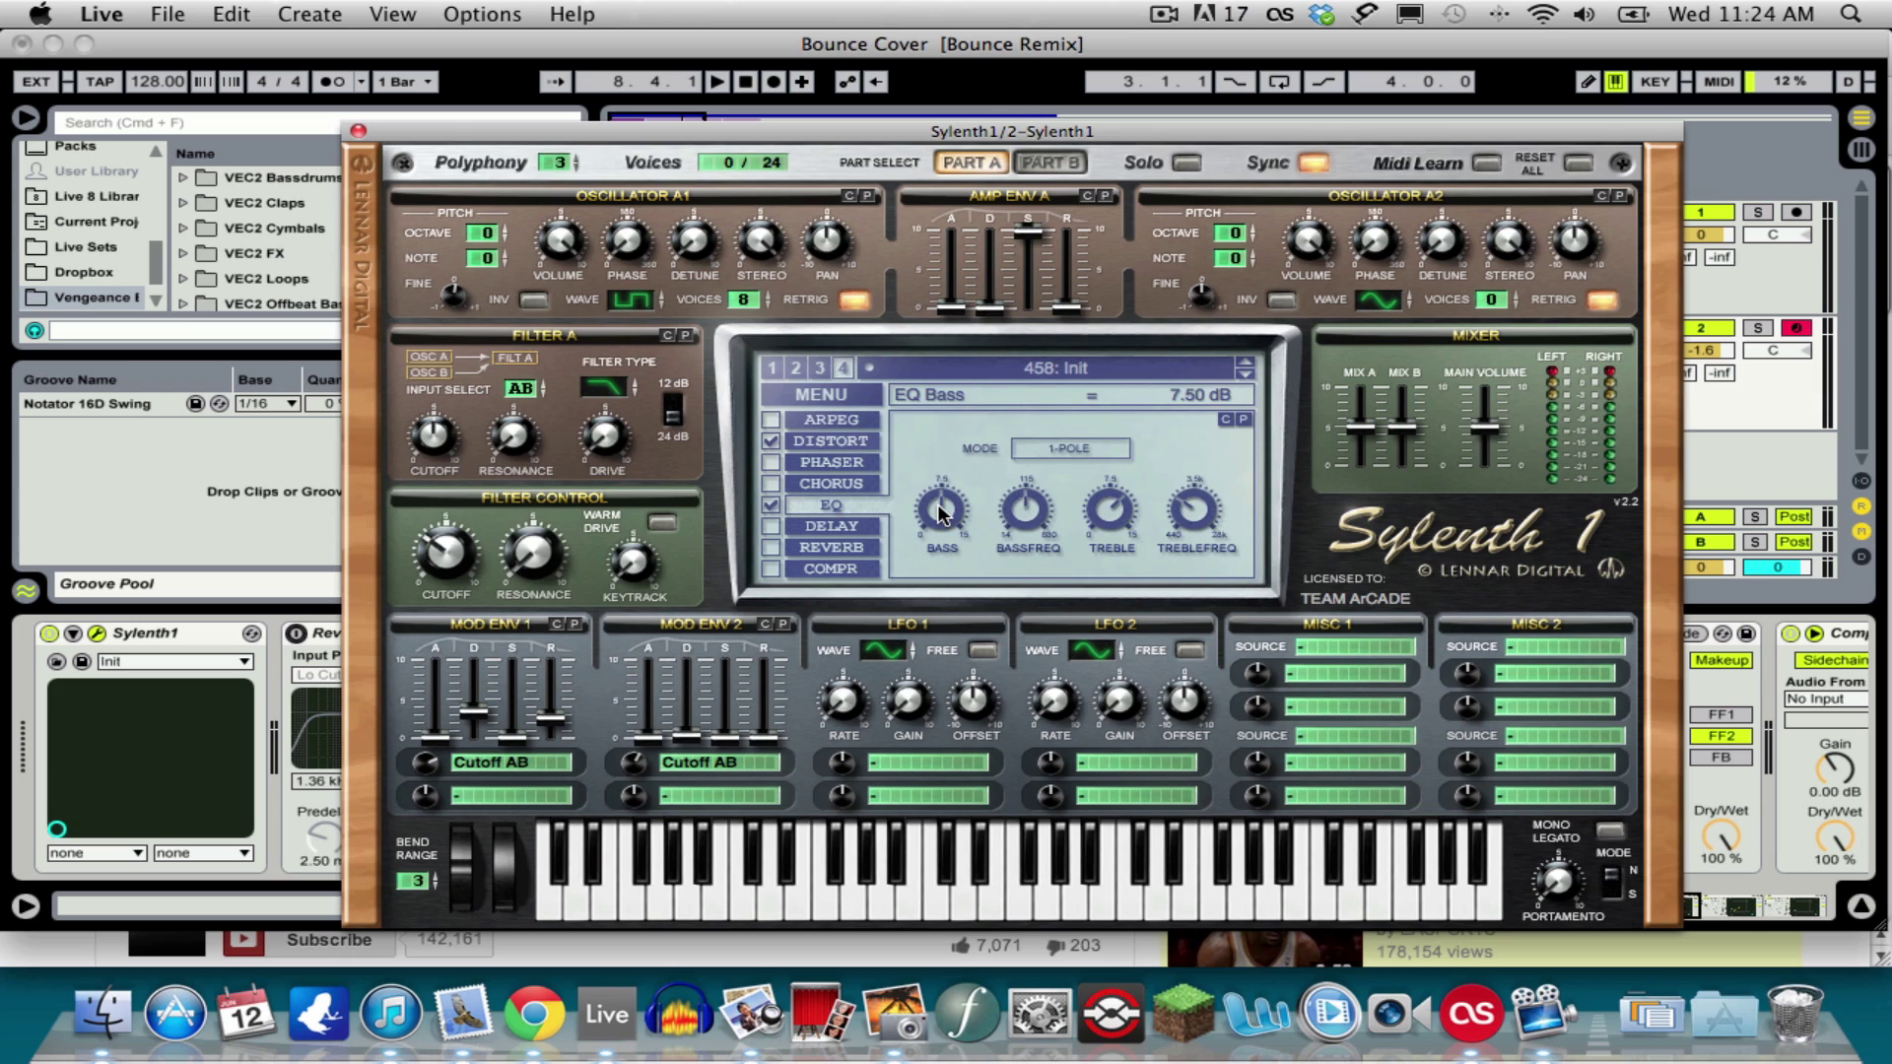
mouse_move(941, 514)
mouse_down()
mouse_move(941, 554)
mouse_move(1028, 484)
mouse_up()
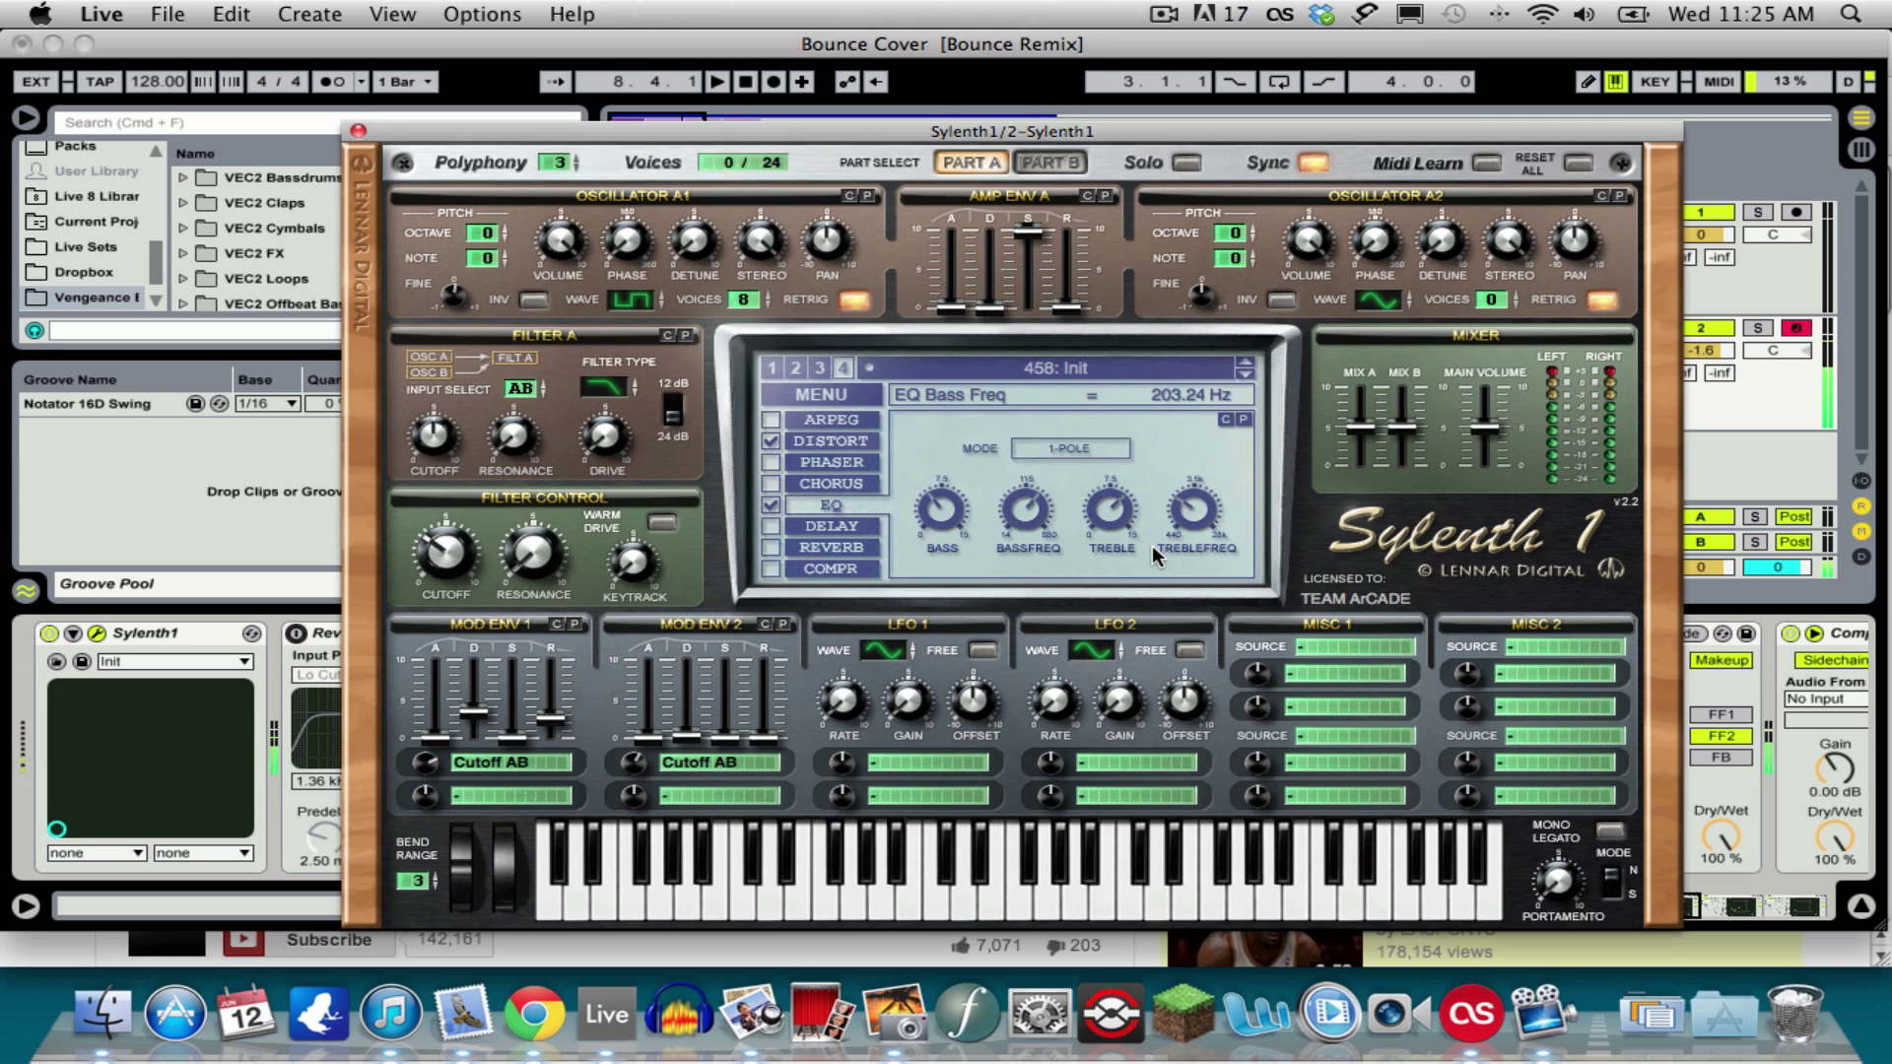
Enable the reverb with size 5.07, then close the Sylenth1 window
click(822, 551)
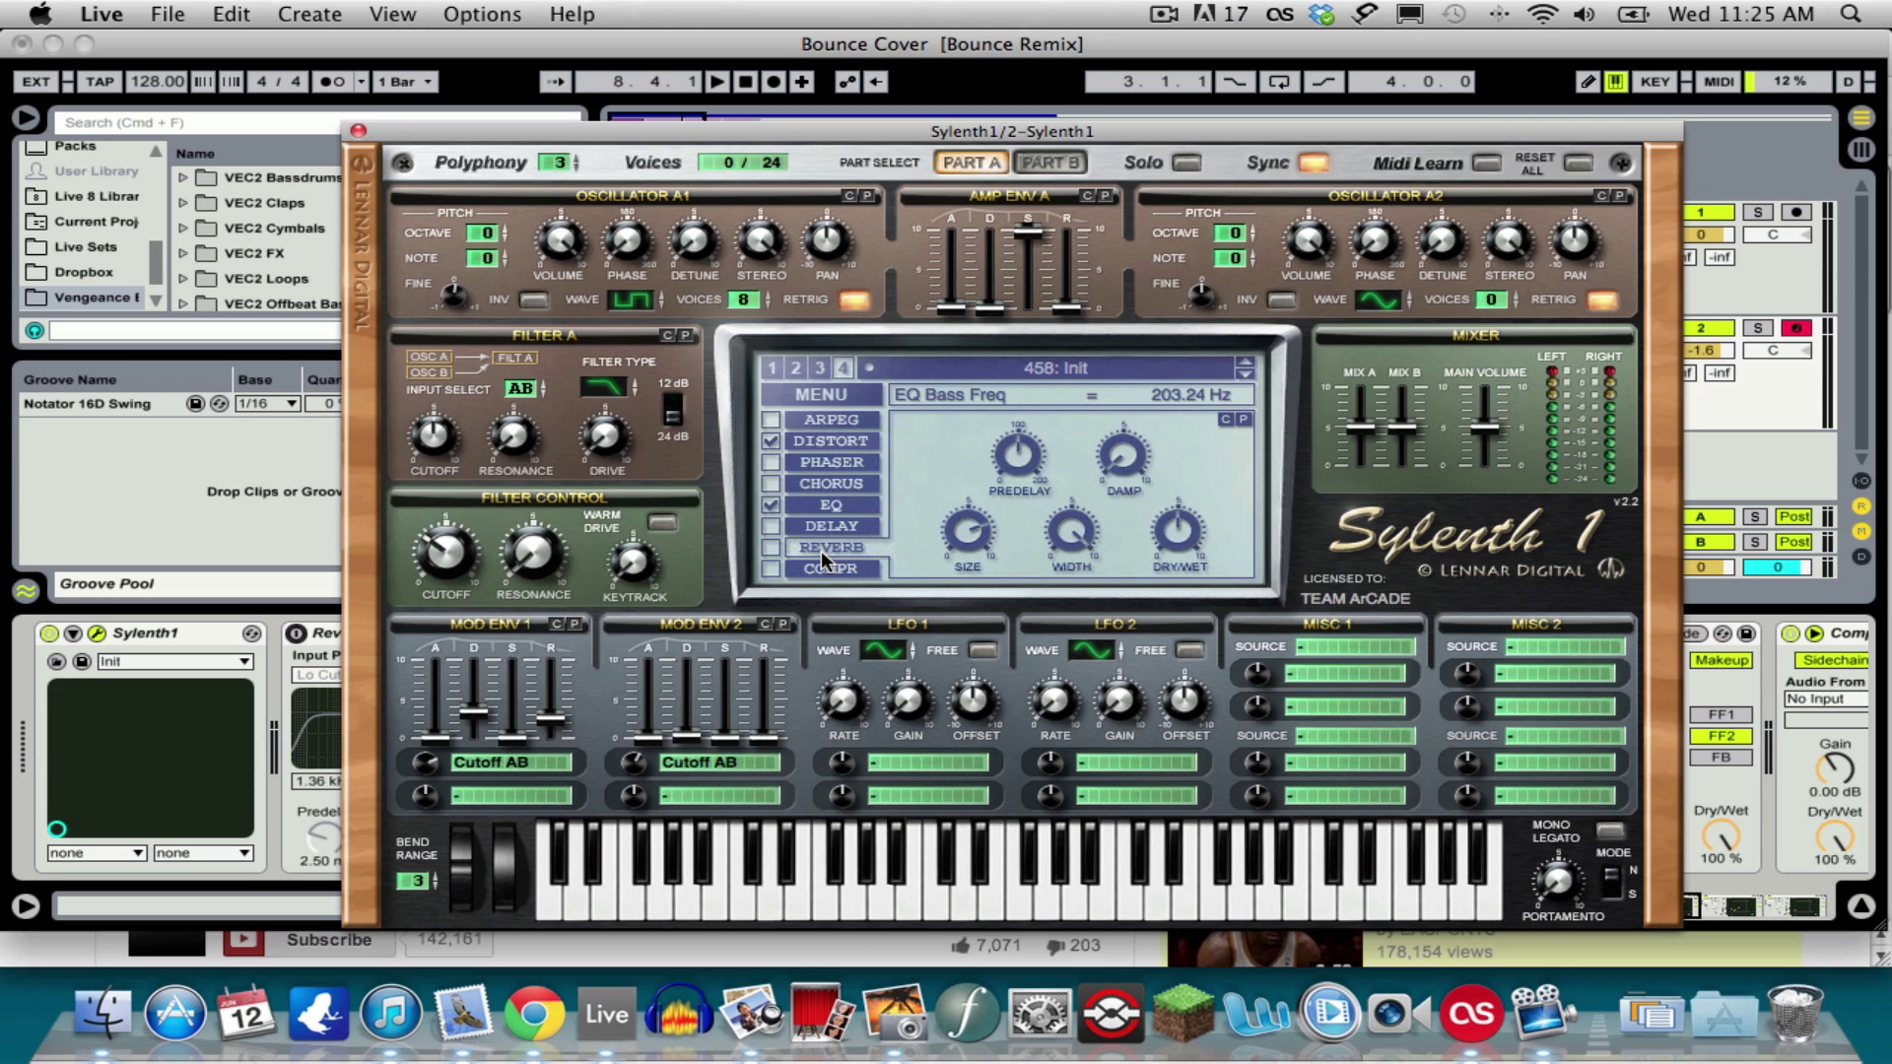
click(770, 547)
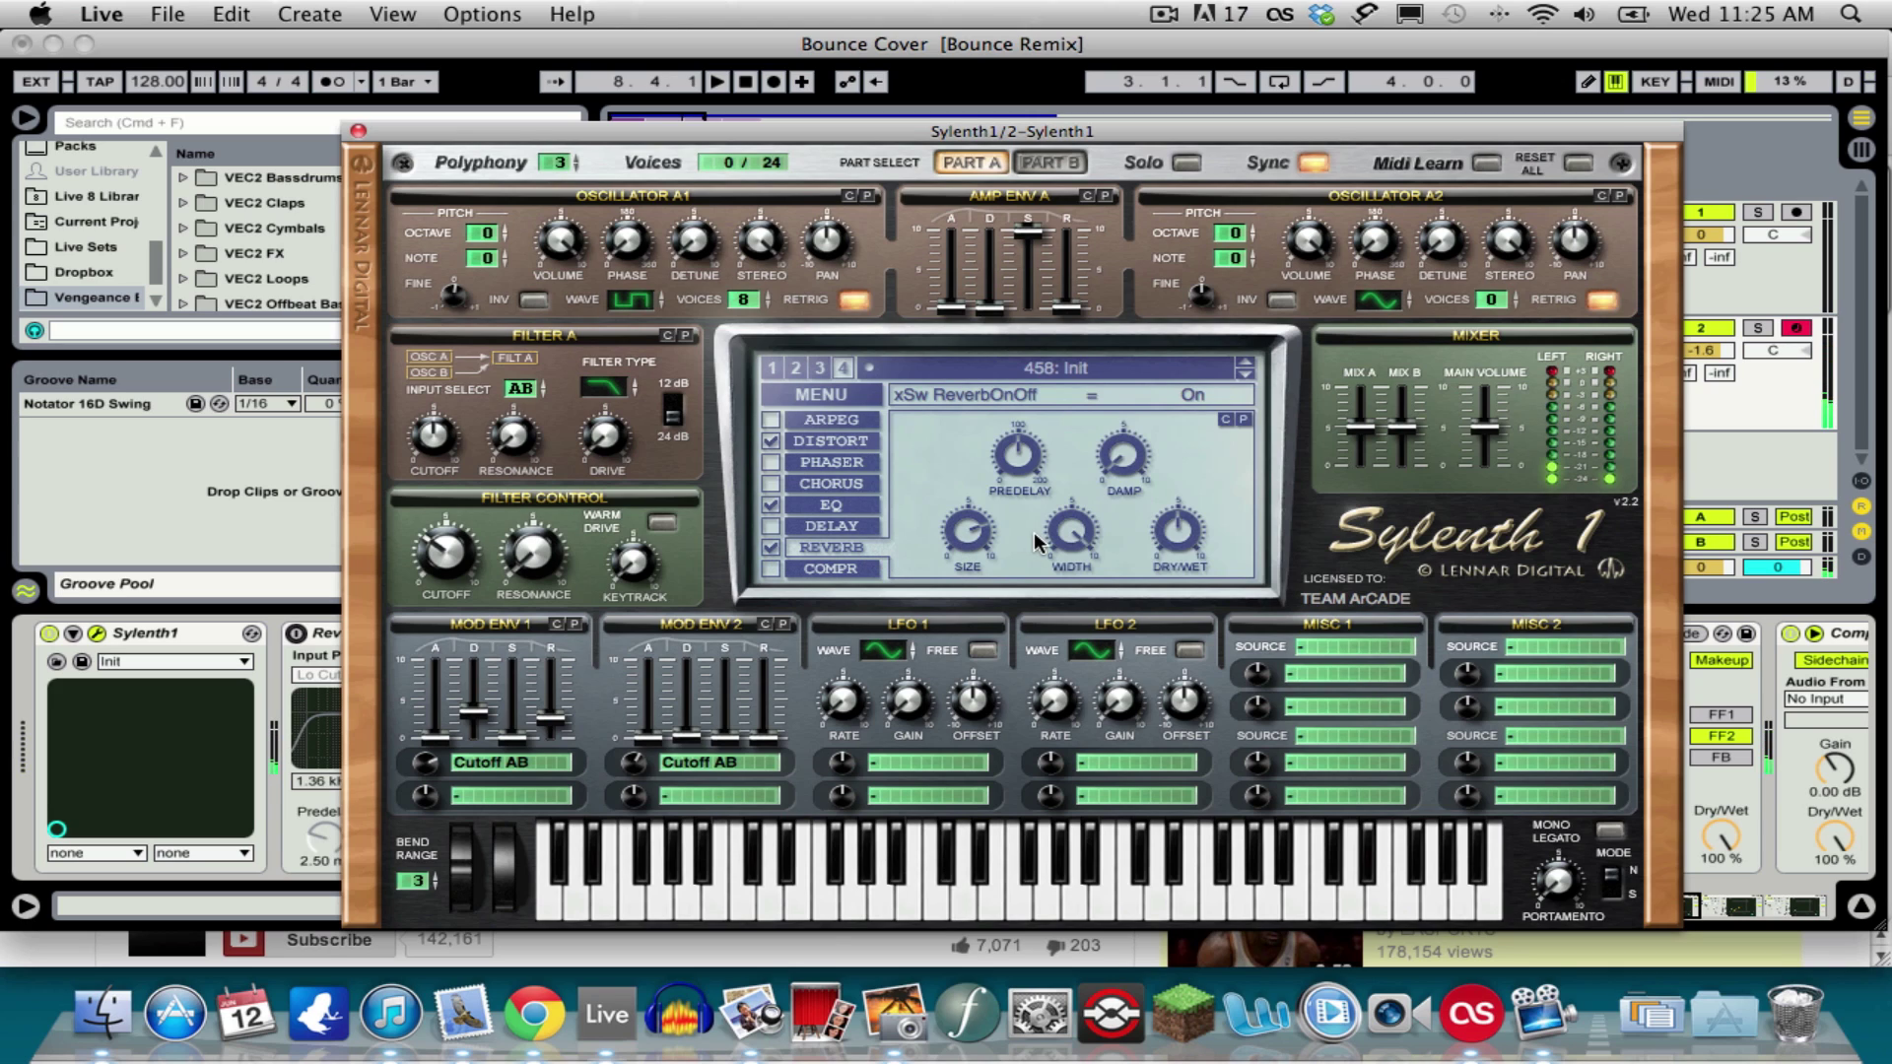
click(970, 537)
drag(969, 553, 970, 600)
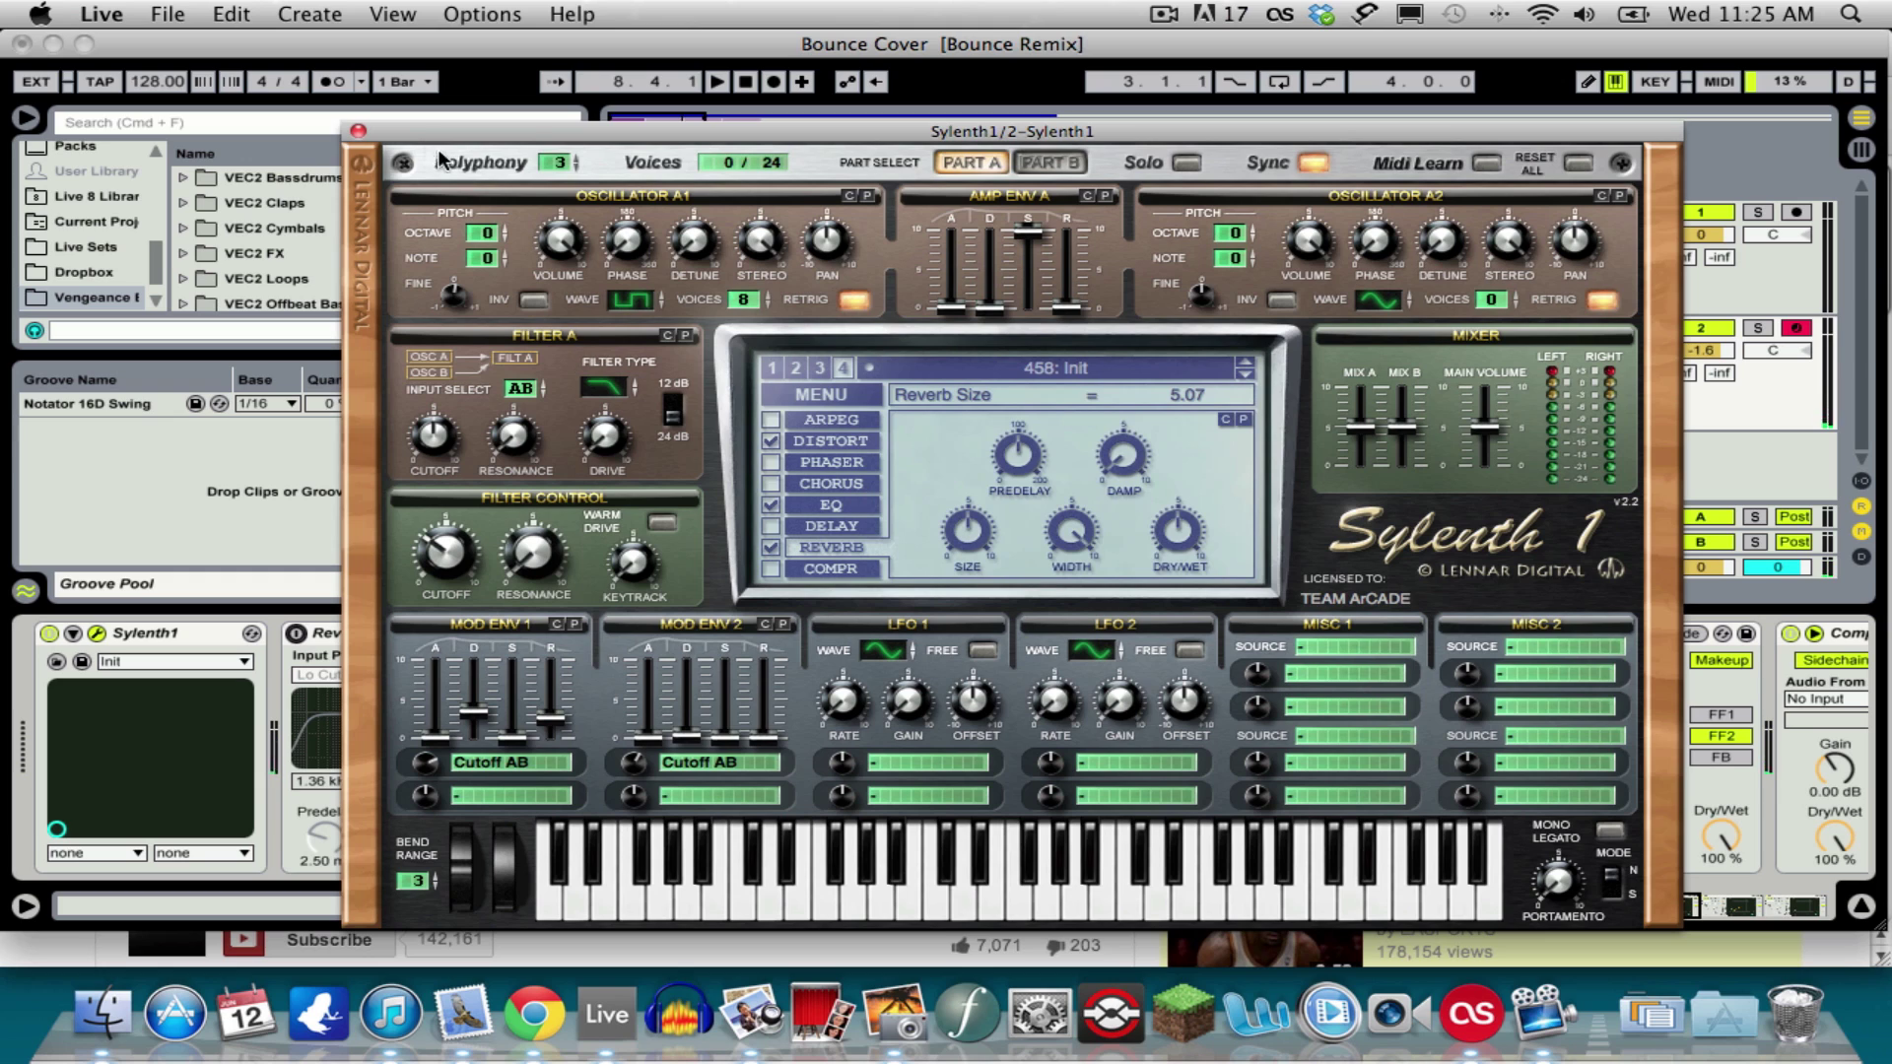
click(356, 130)
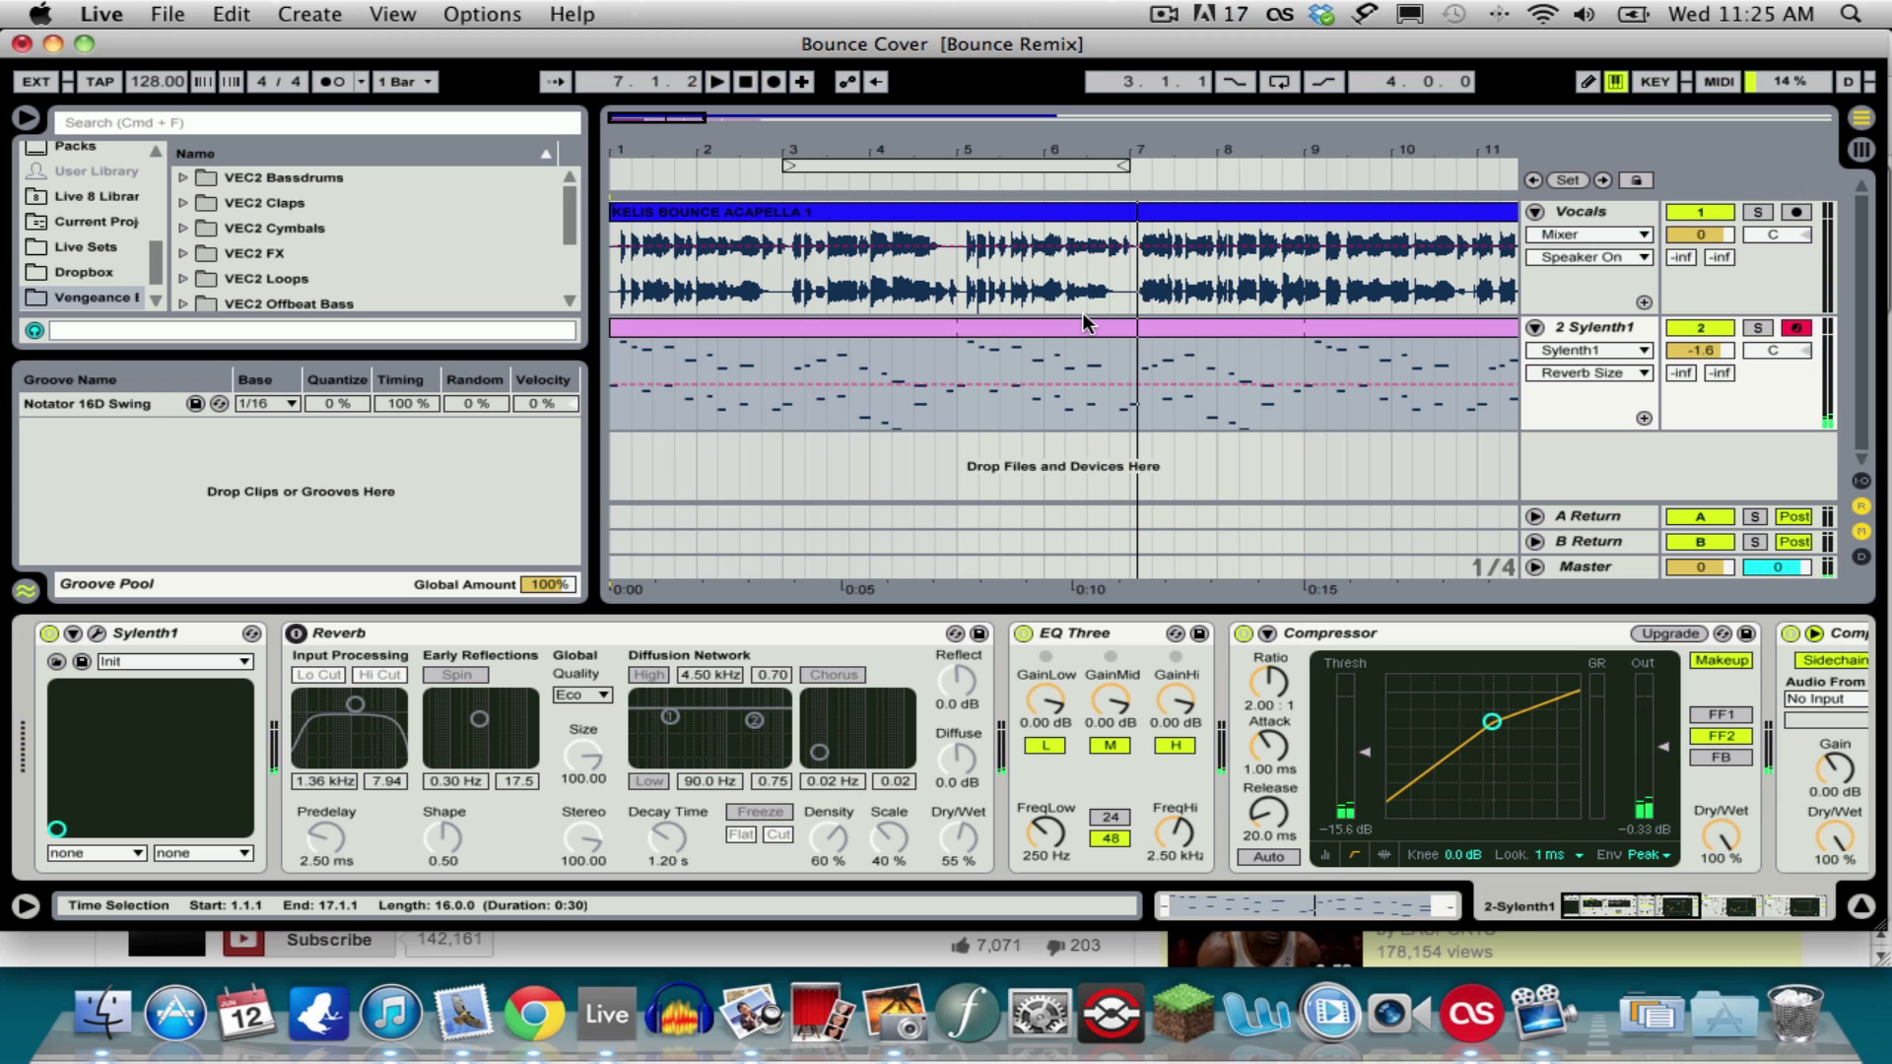
Reopen Sylenth1, set the Amp Env A release to 4.01, and close the window
click(1596, 327)
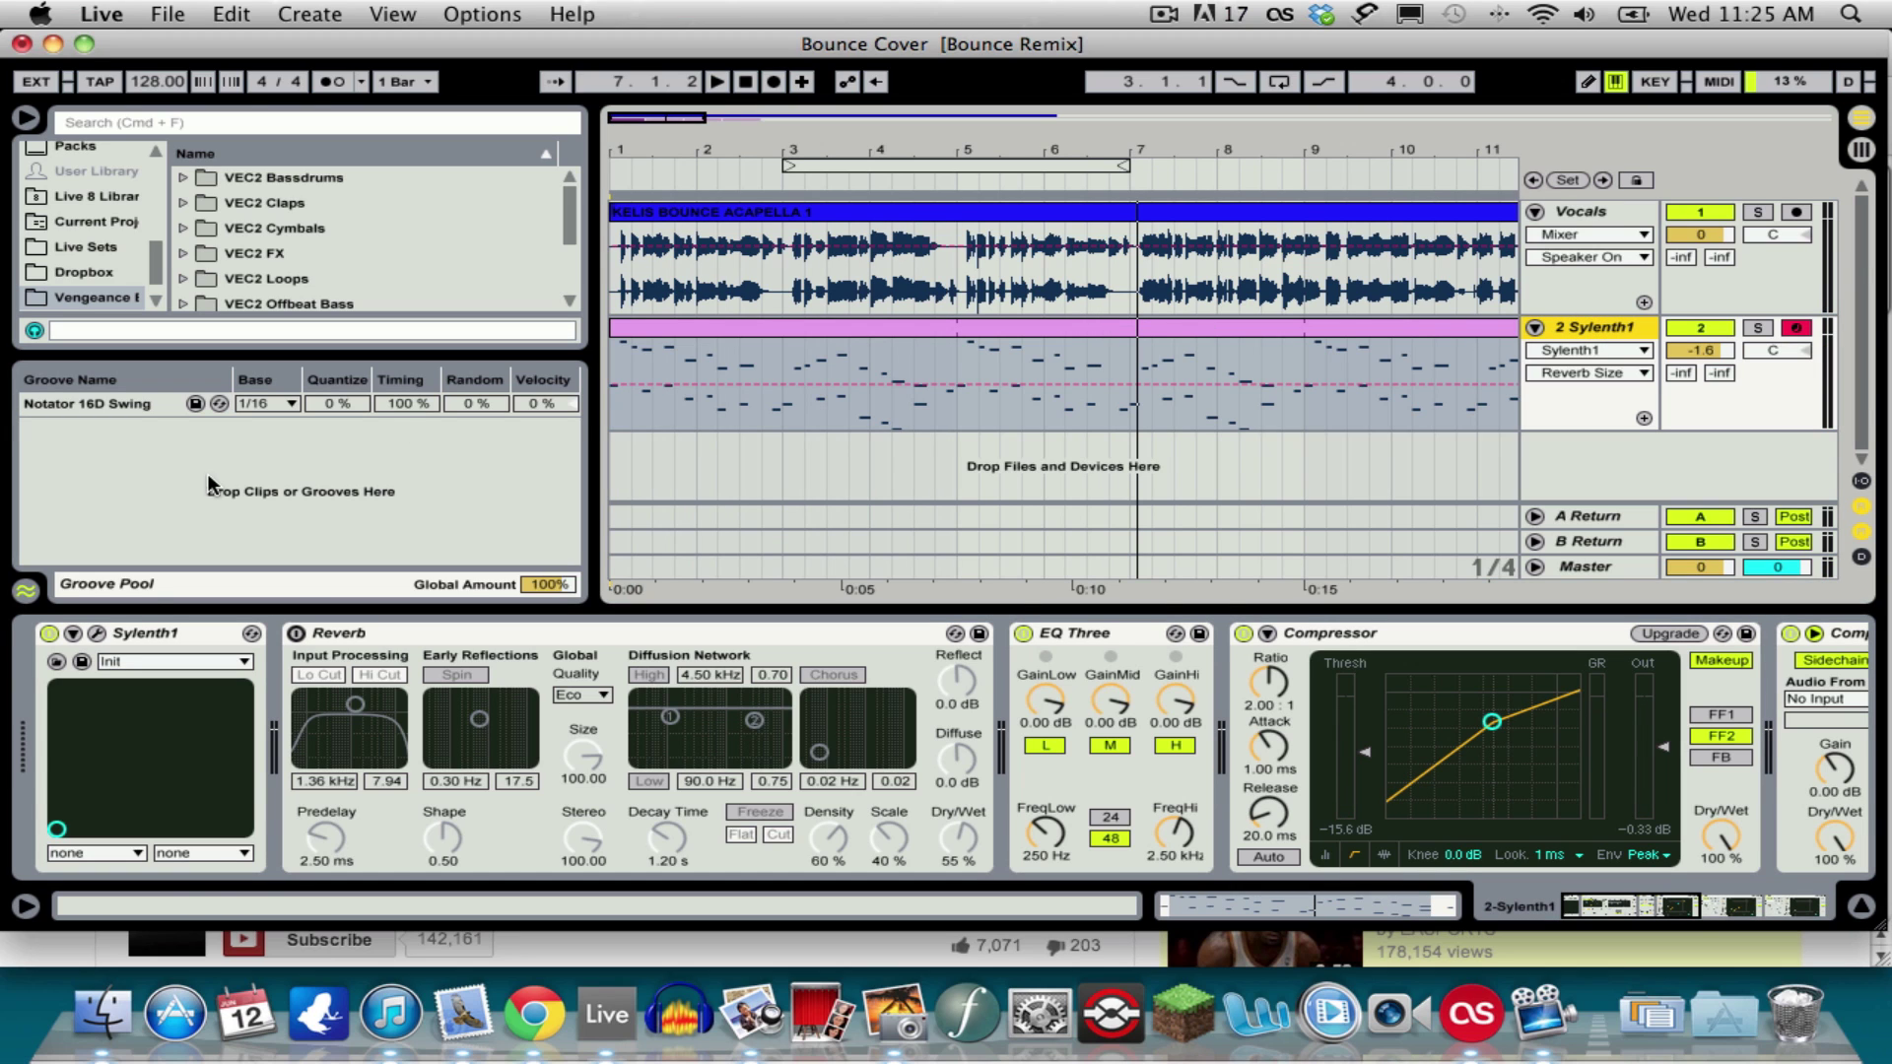
click(97, 634)
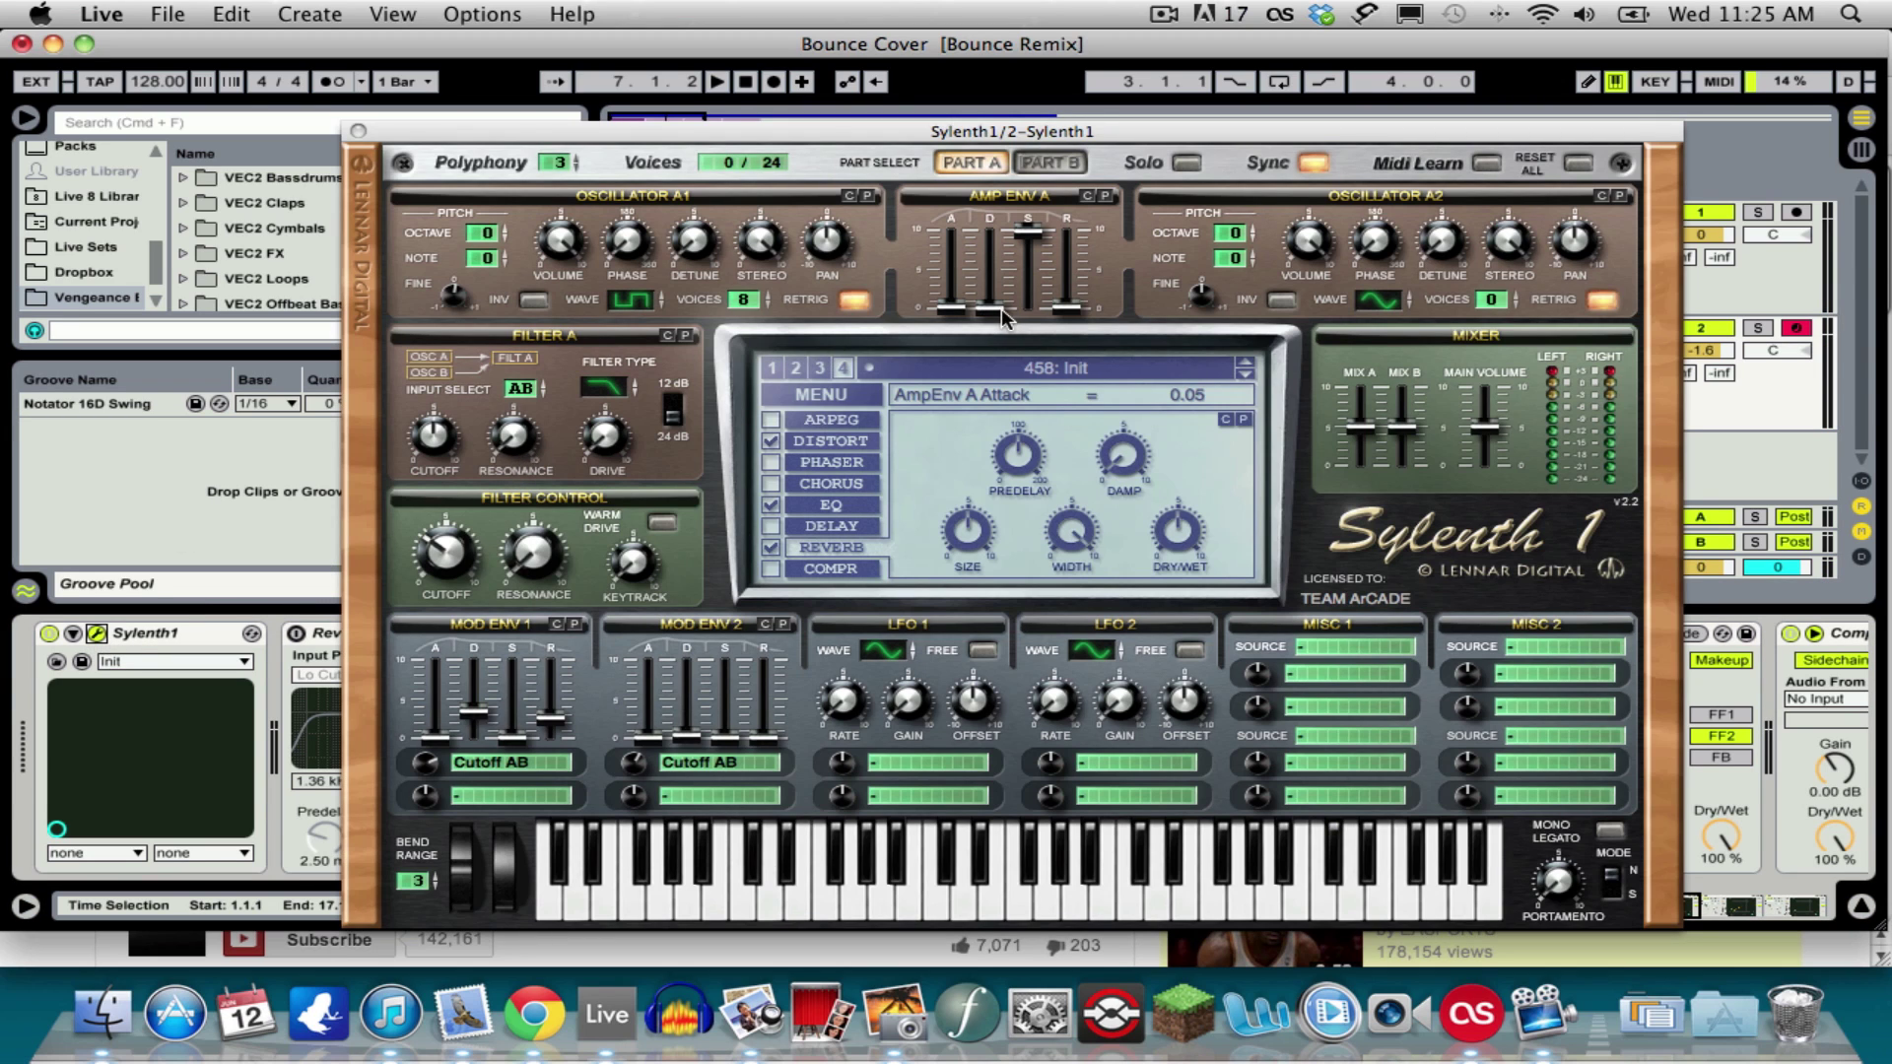
drag(1066, 307, 1070, 251)
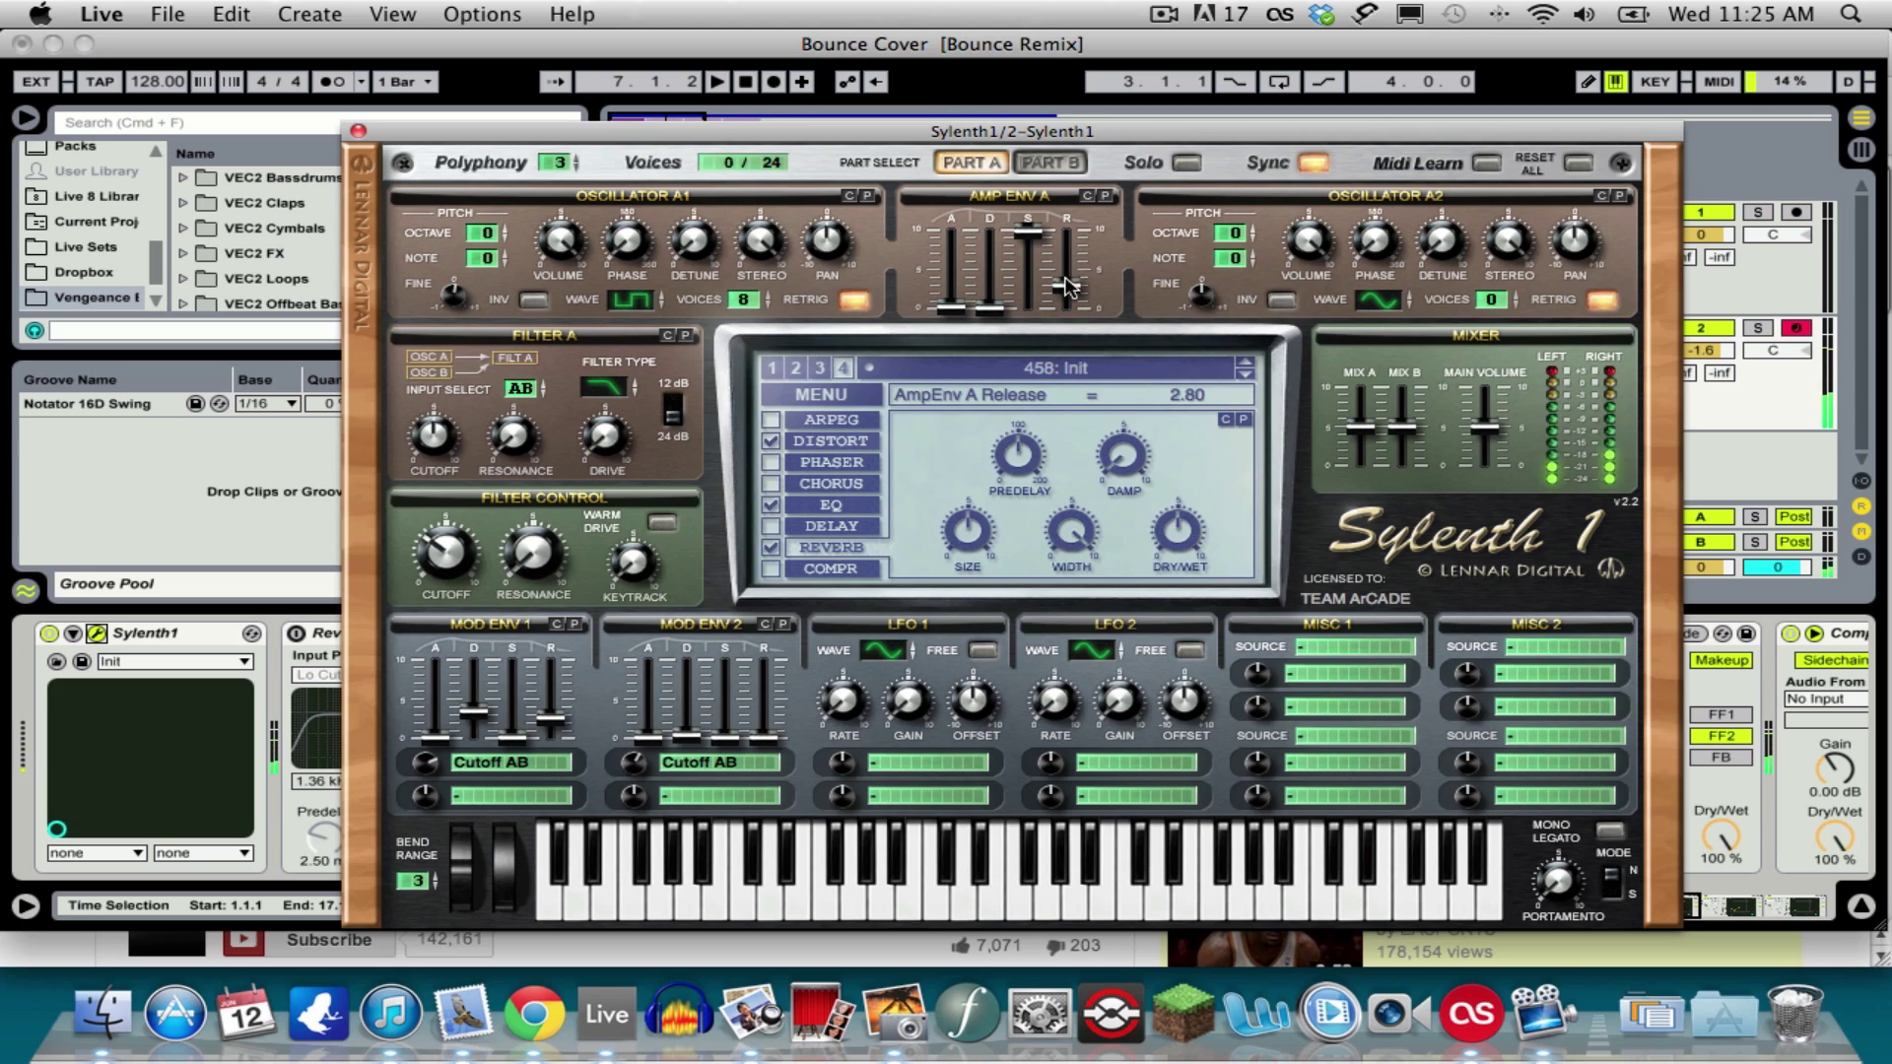
drag(1066, 285, 1065, 342)
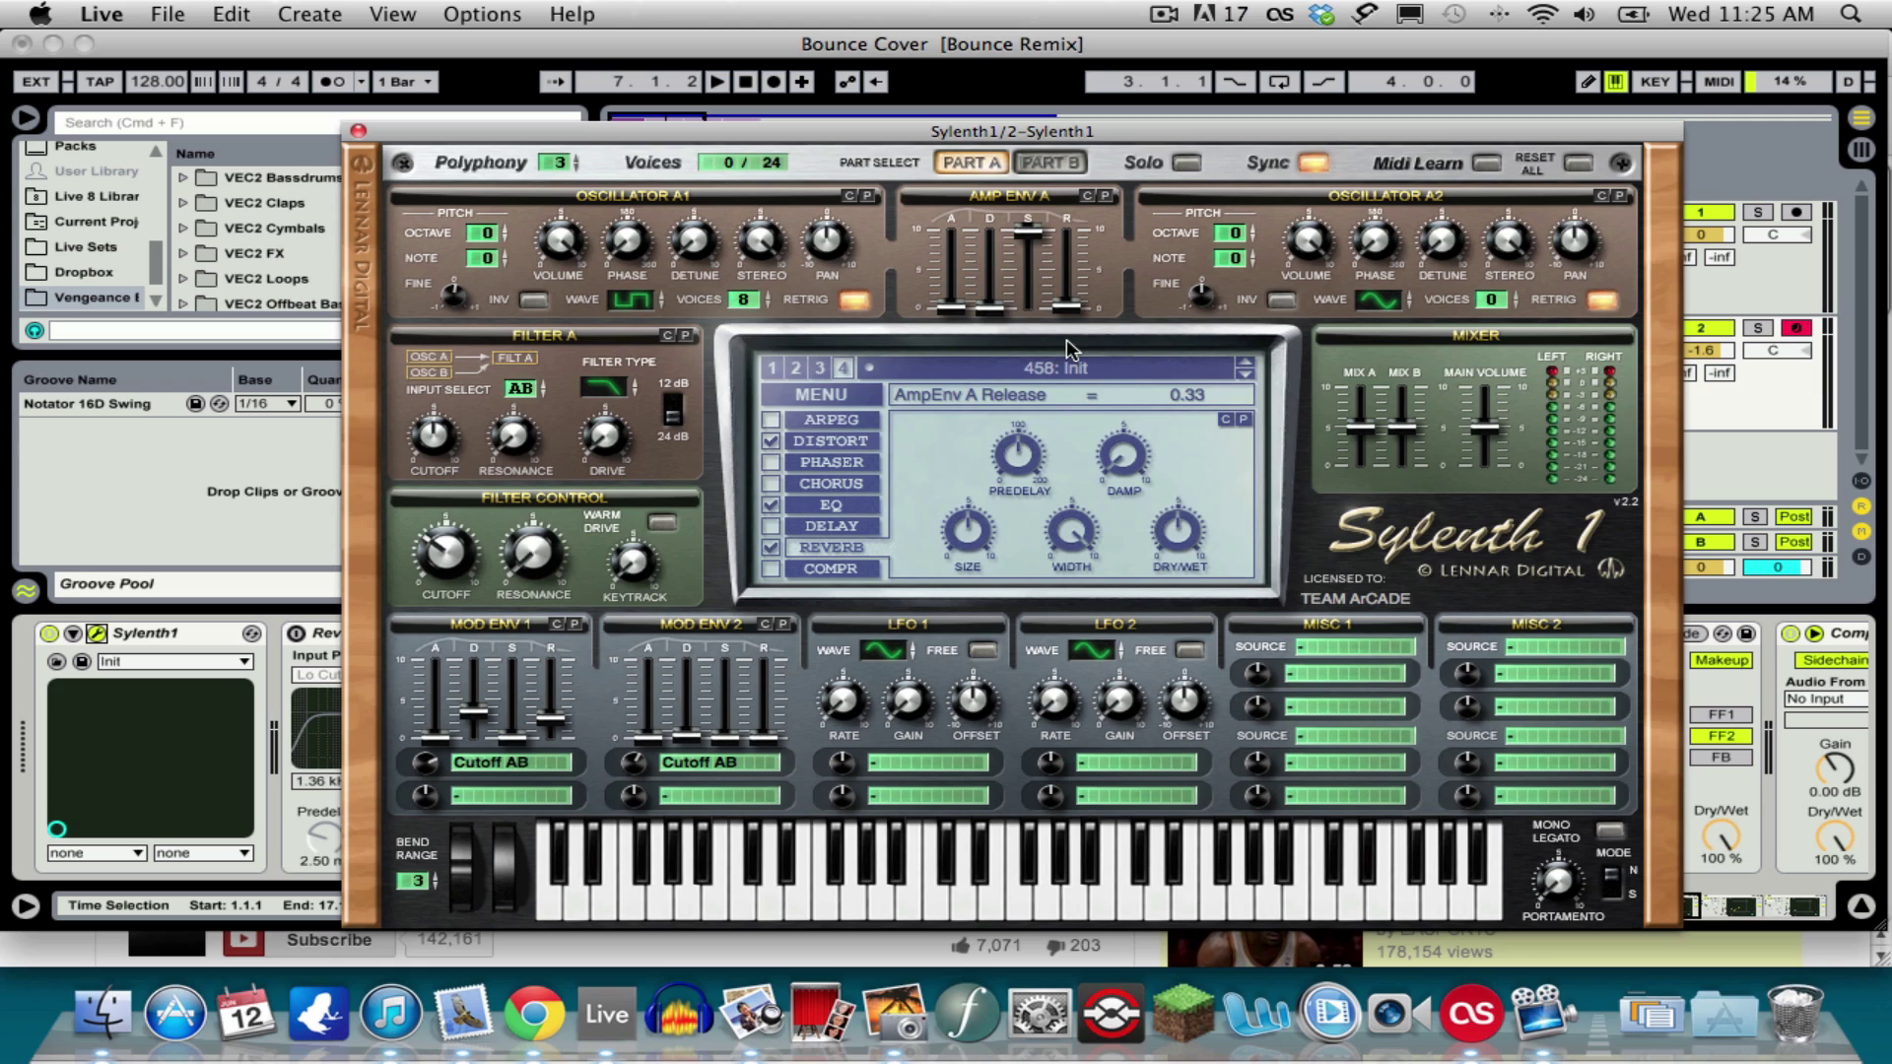
mouse_move(1065, 339)
mouse_down()
mouse_move(1065, 199)
mouse_move(1063, 260)
mouse_move(1086, 271)
mouse_up()
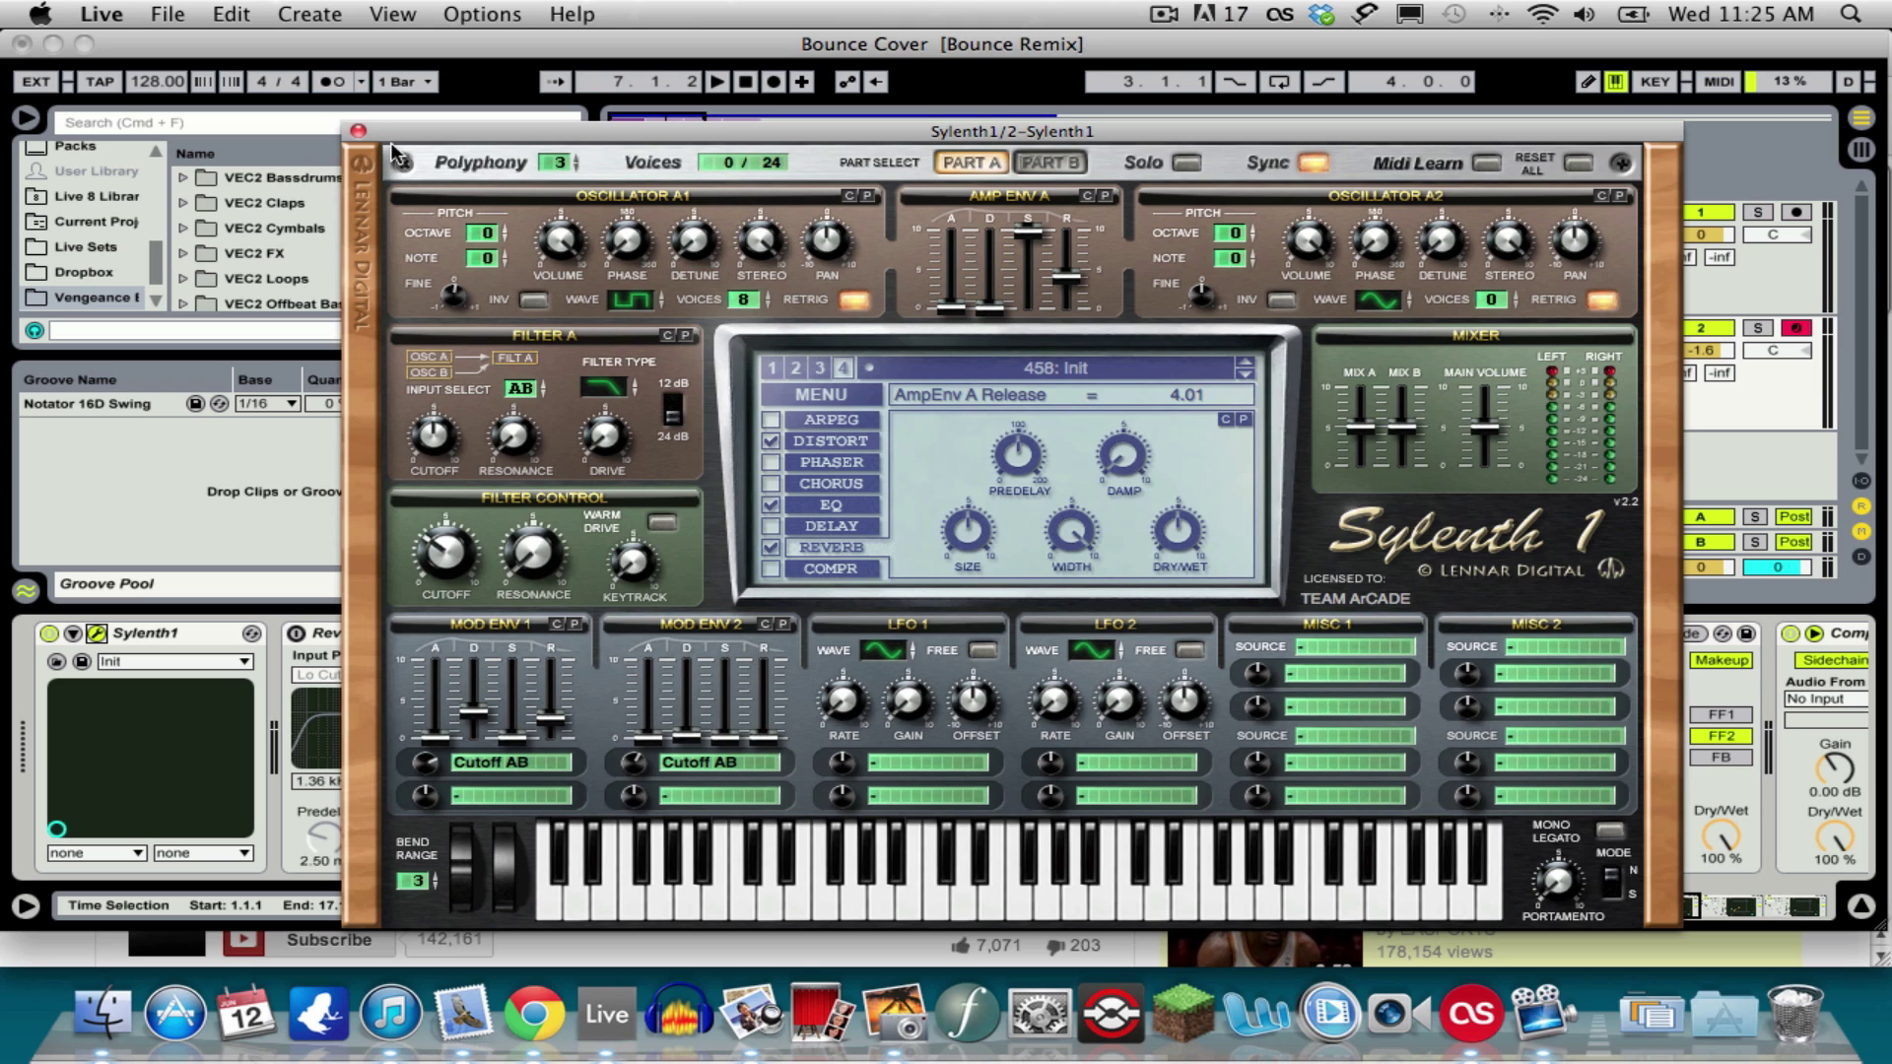
click(358, 132)
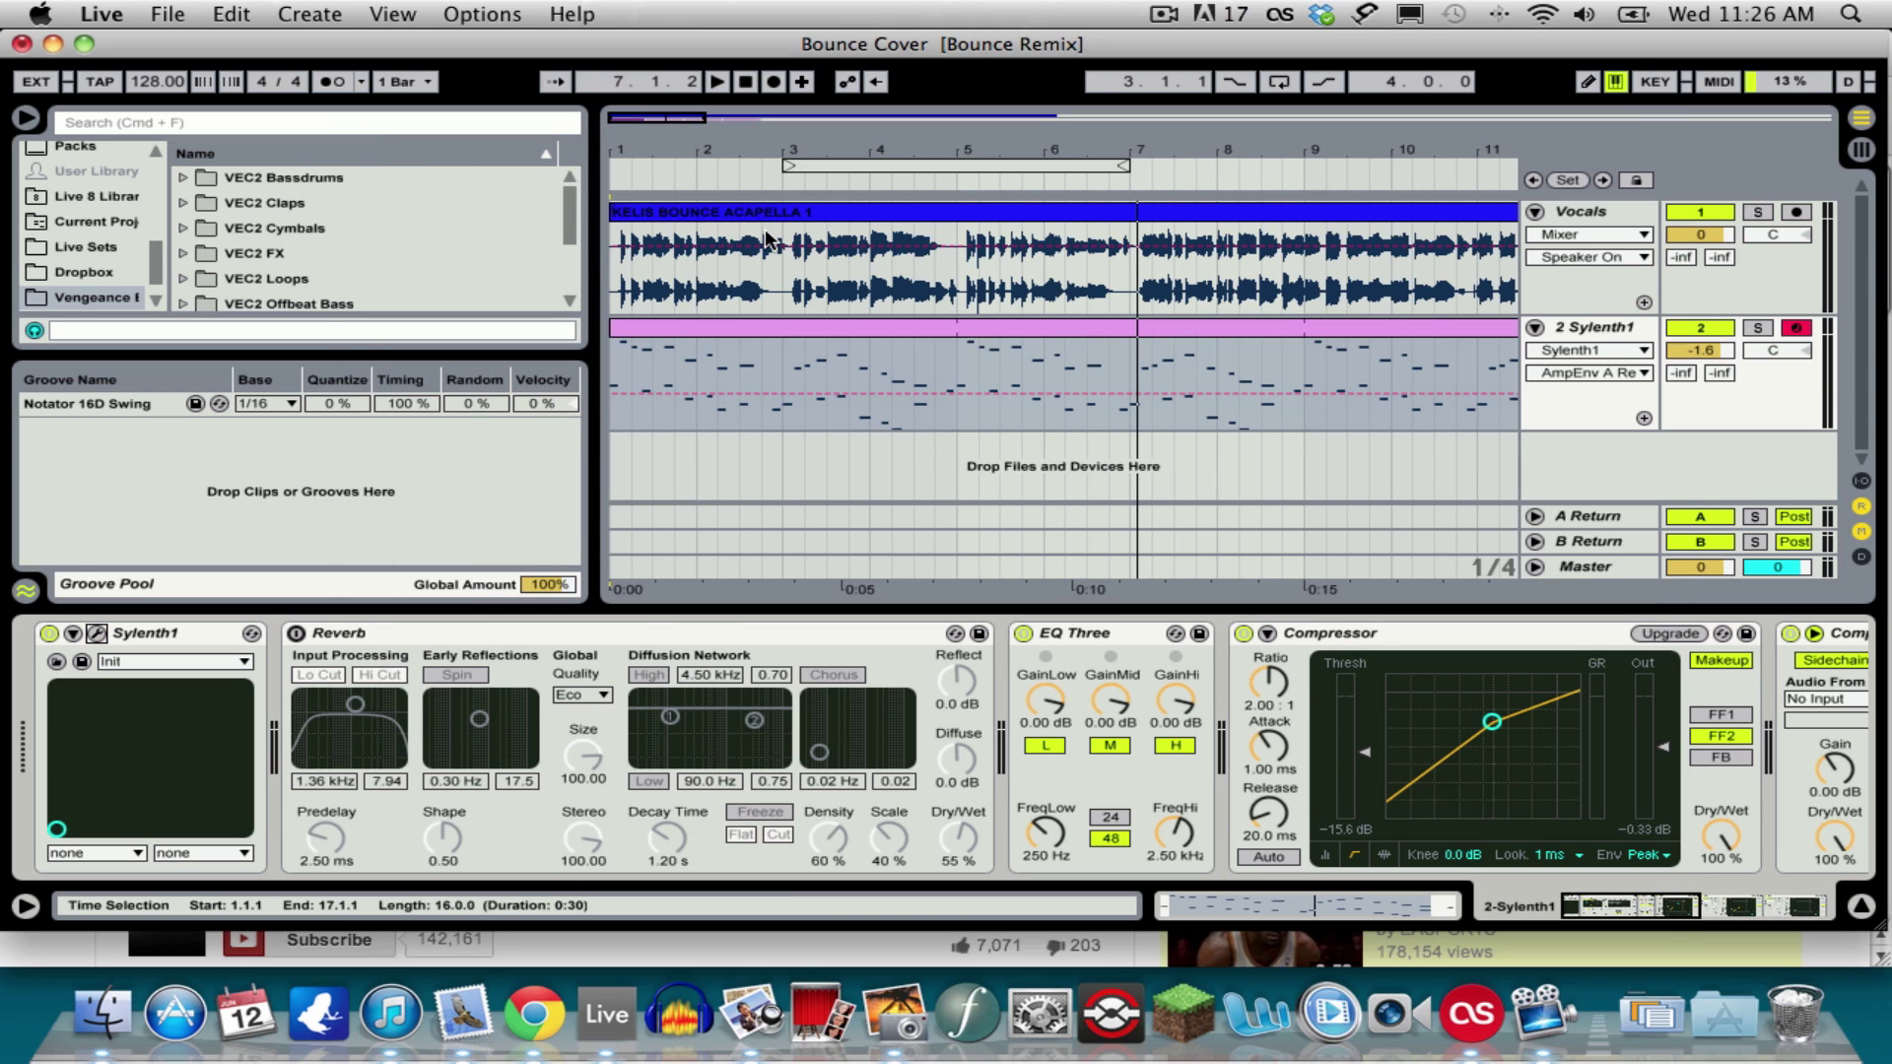
key(space)
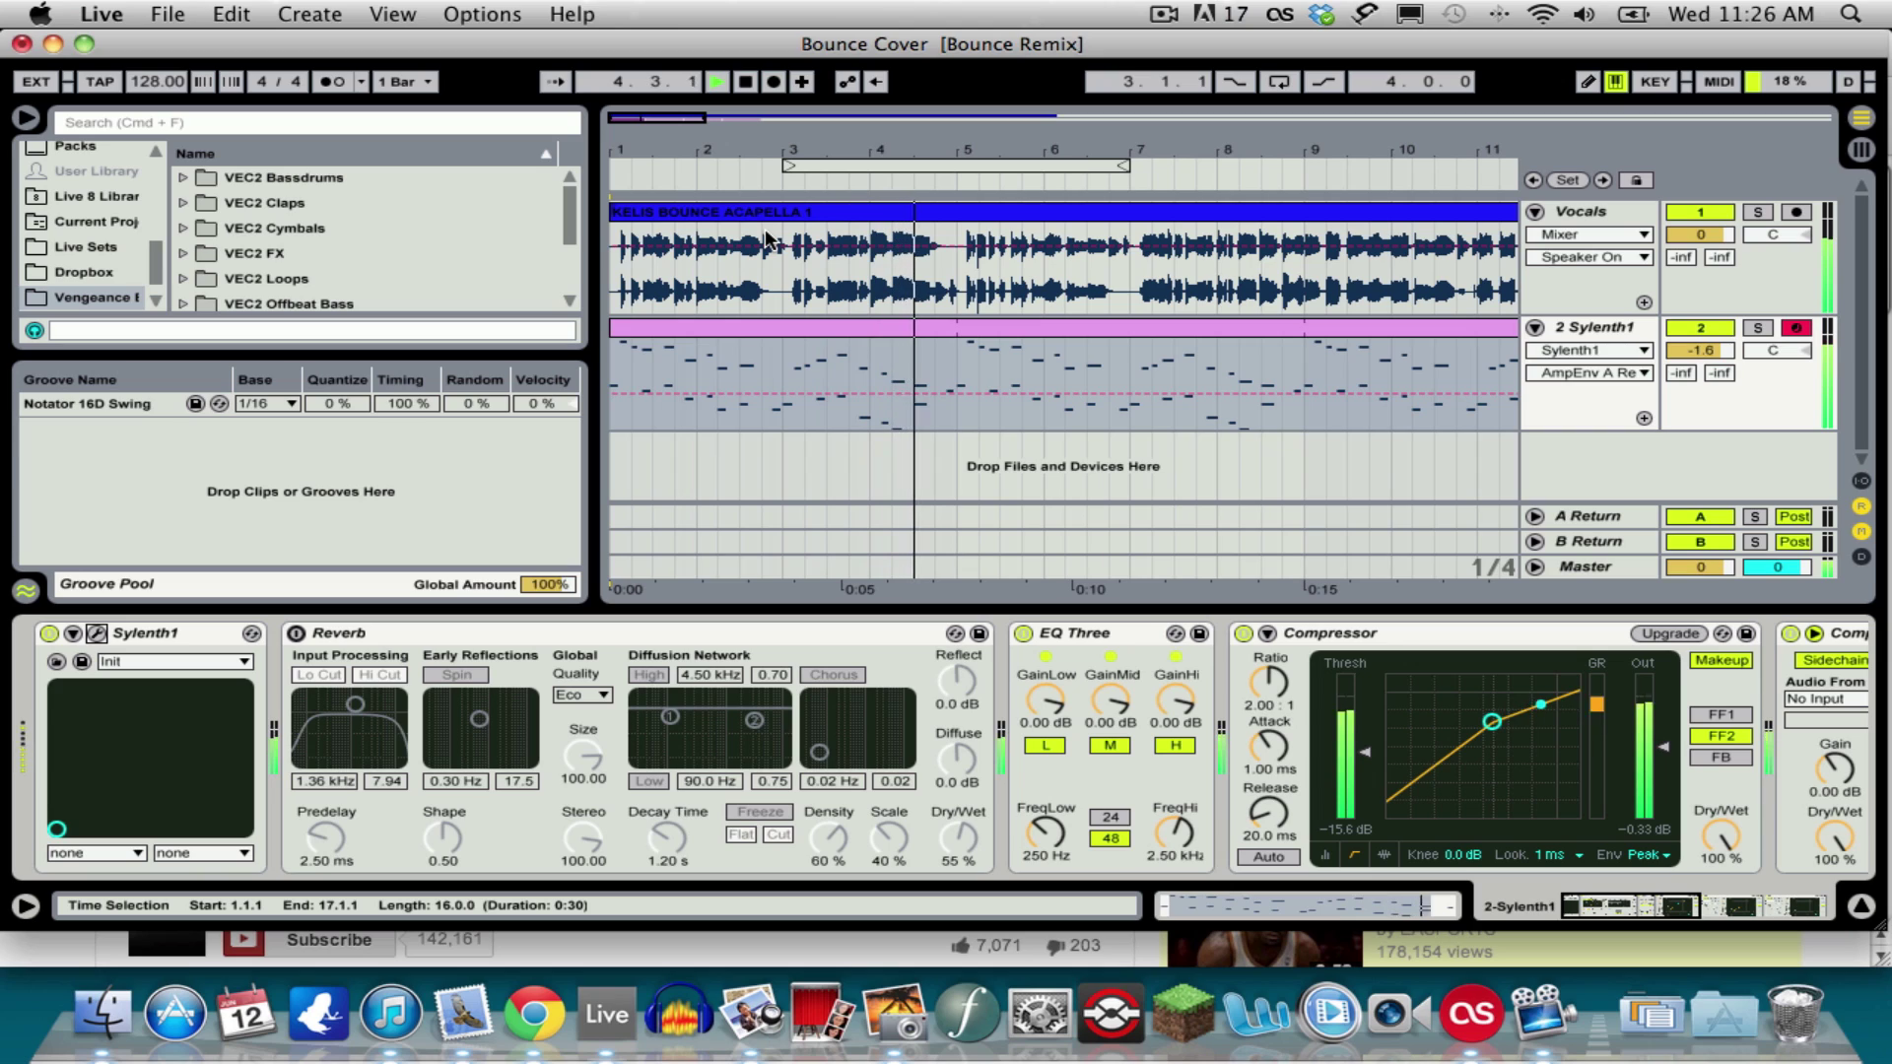
key(space)
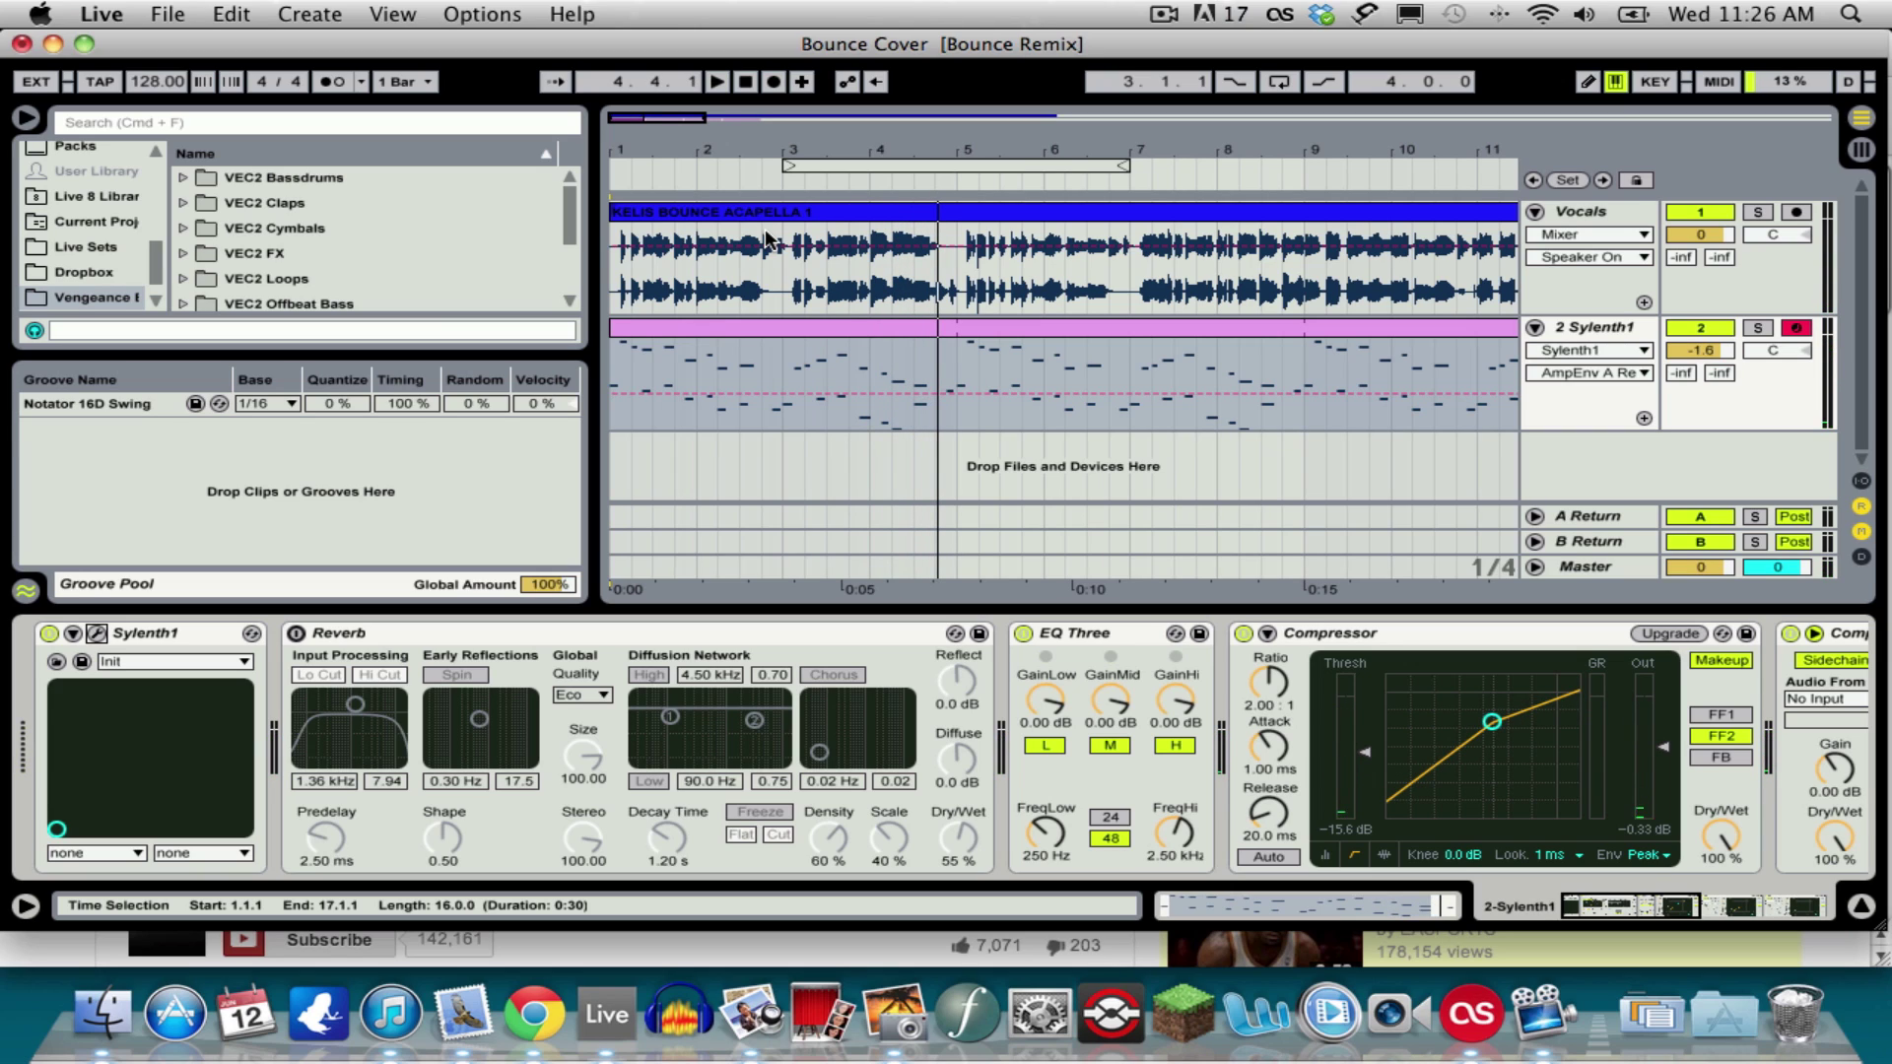